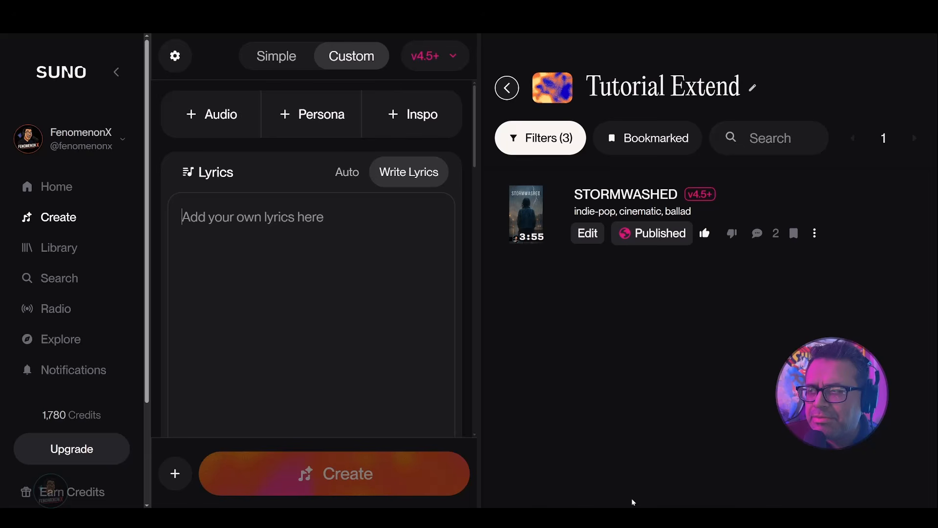
# Play STORMWASHED from 03:20 to listen to its ending, and pause playback at 03:51
pyautogui.click(527, 215)
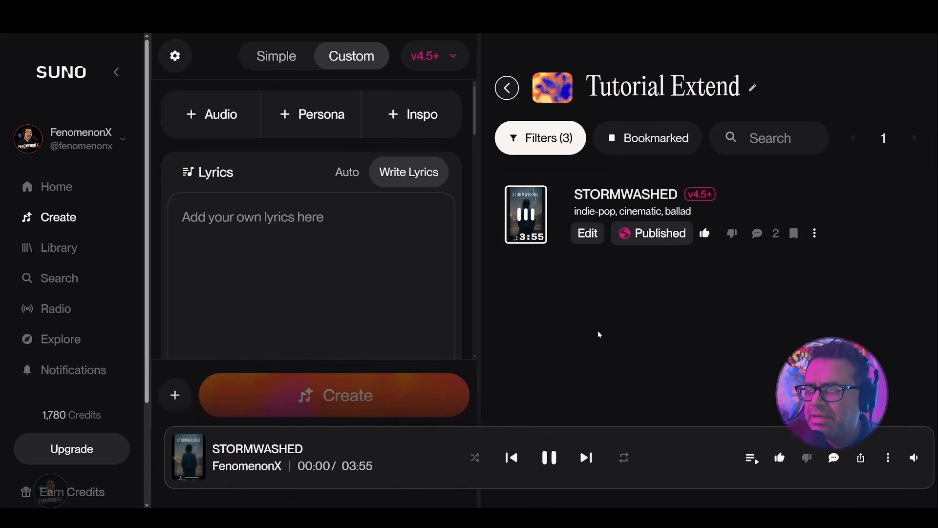
pyautogui.click(549, 450)
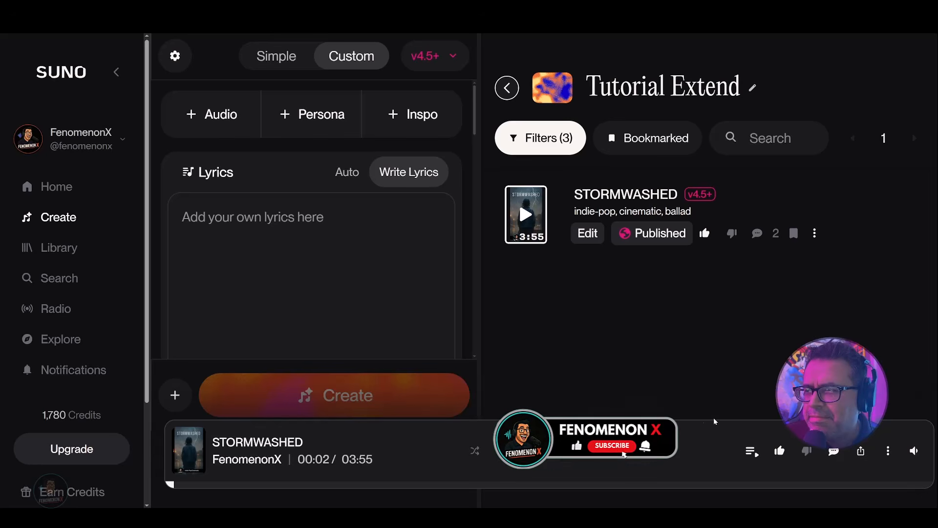
pyautogui.moveTo(912, 452)
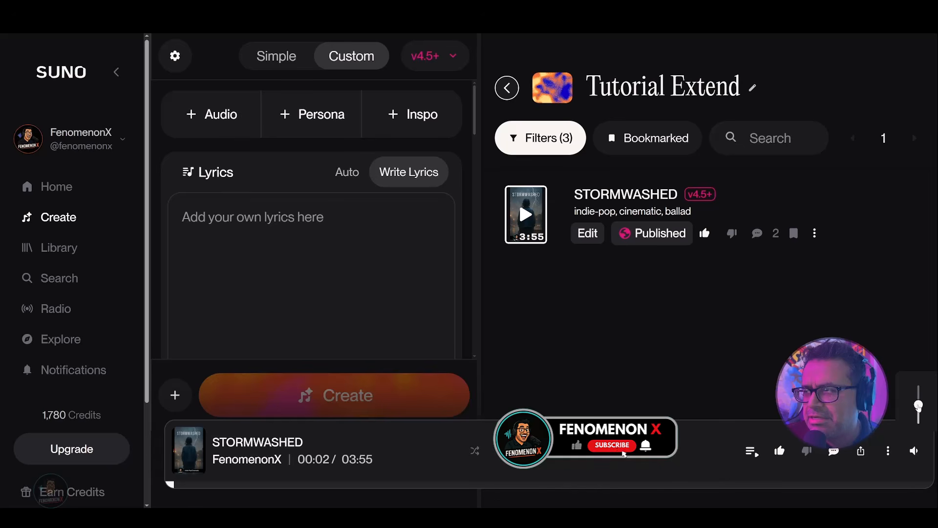
pyautogui.click(676, 485)
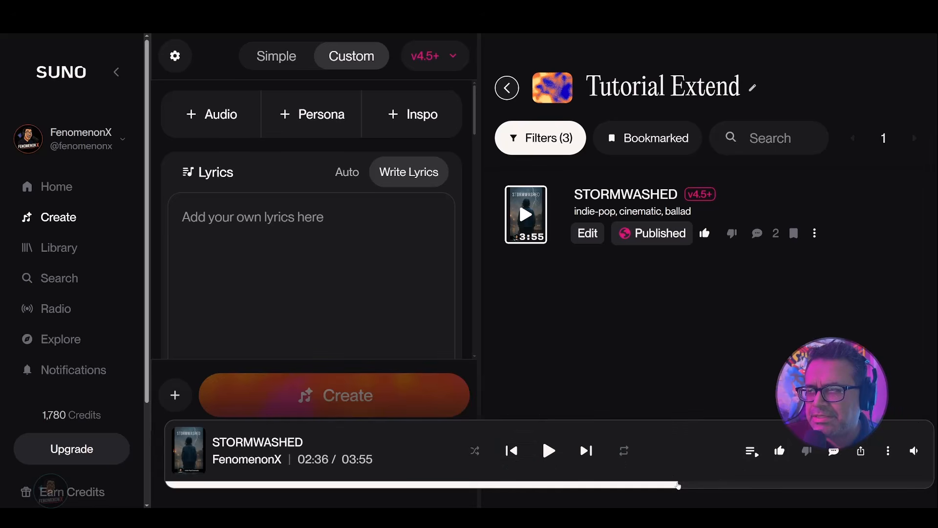
pyautogui.click(744, 485)
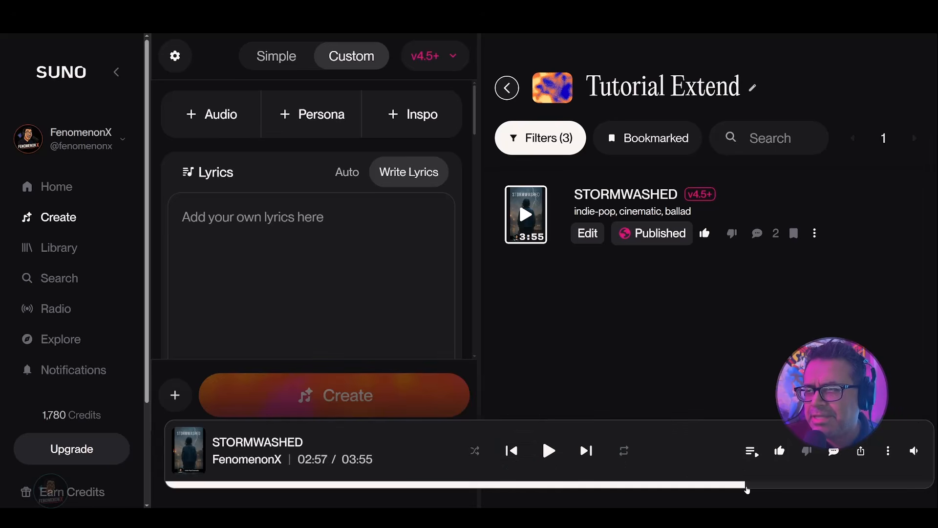
pyautogui.click(784, 485)
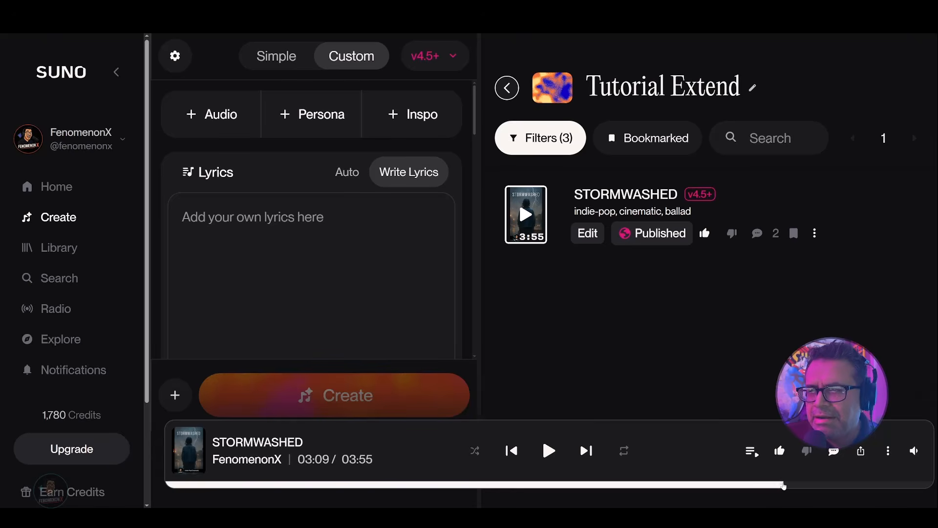
pyautogui.click(796, 486)
pyautogui.click(814, 485)
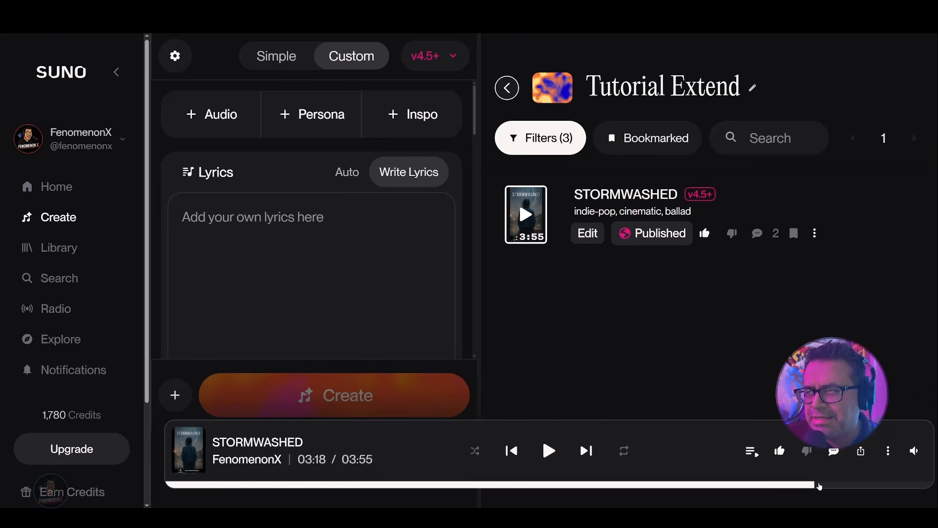
pyautogui.click(820, 486)
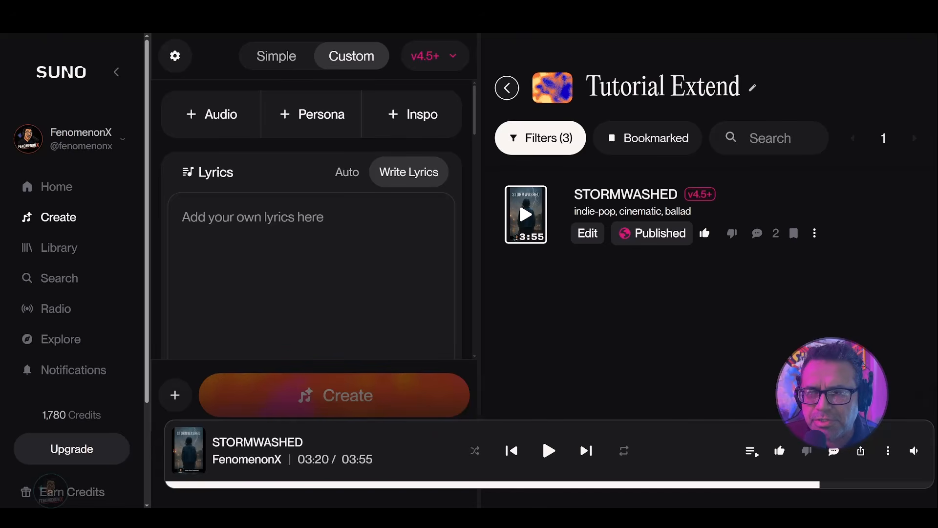
pyautogui.click(547, 452)
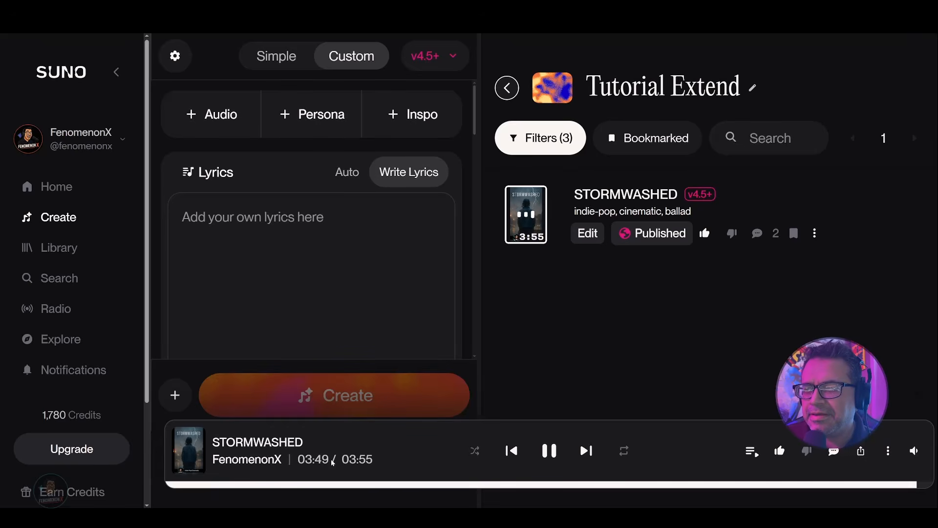
pyautogui.click(551, 458)
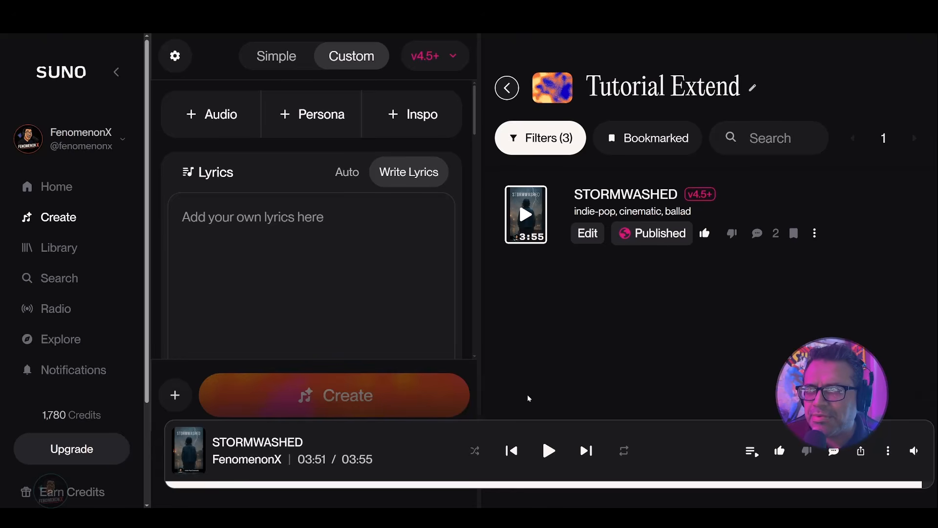
# Open the STORMWASHED song for remixing with the Extend option
pyautogui.click(816, 233)
pyautogui.moveTo(728, 51)
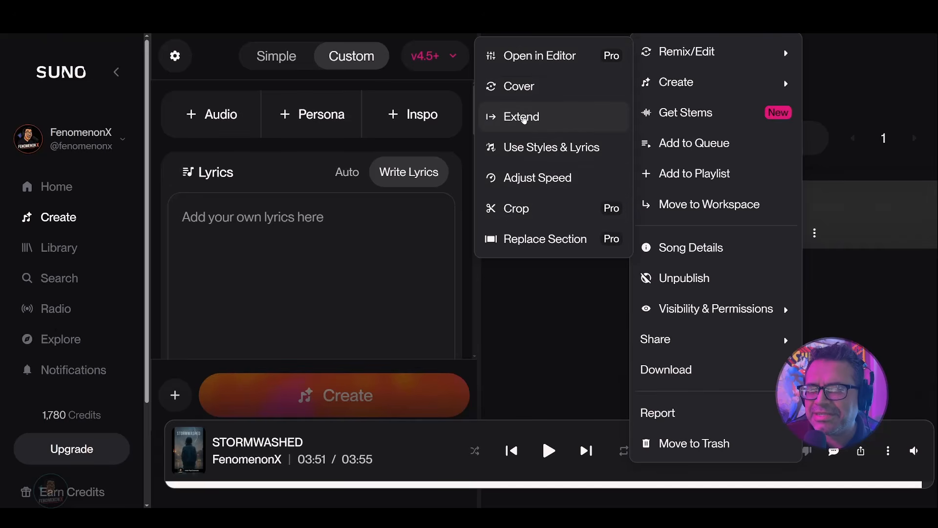
pyautogui.click(525, 123)
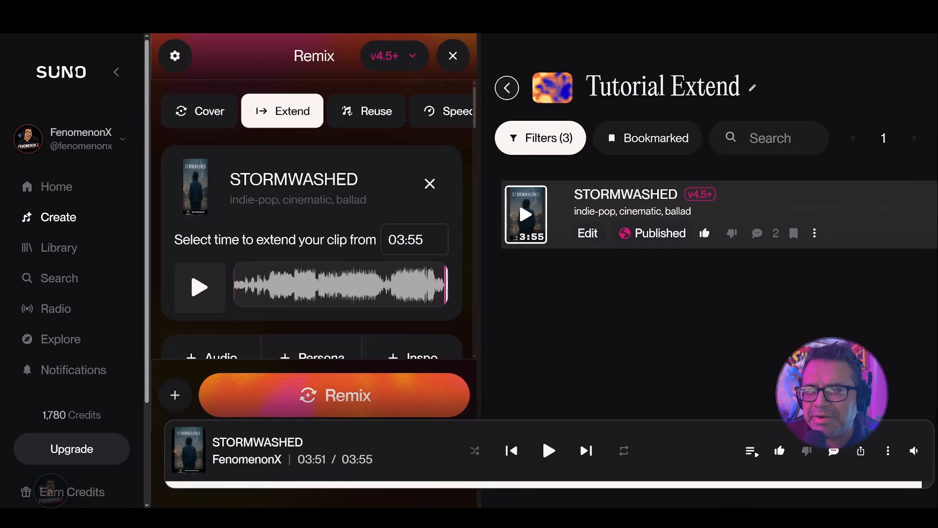
# Set the time to extend the clip from to 03:48
pyautogui.scroll(-2, 340, 215)
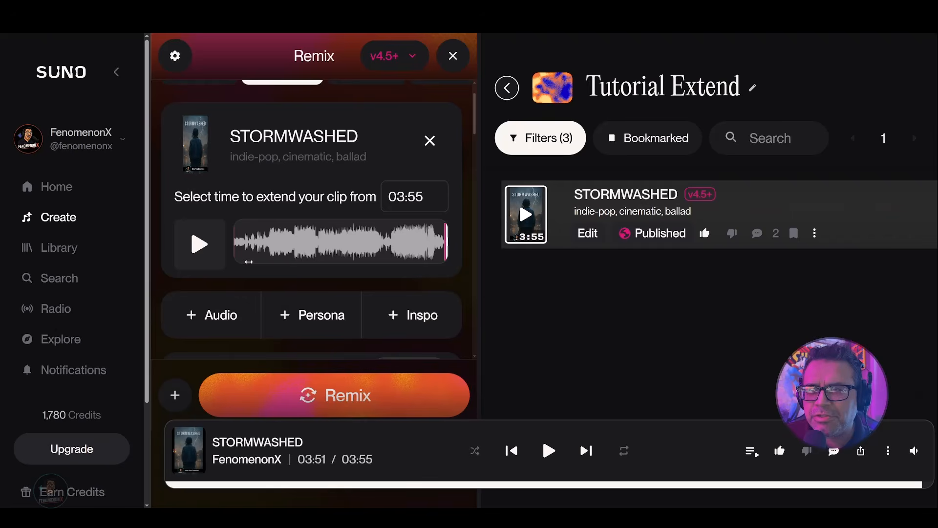
pyautogui.scroll(2, 320, 120)
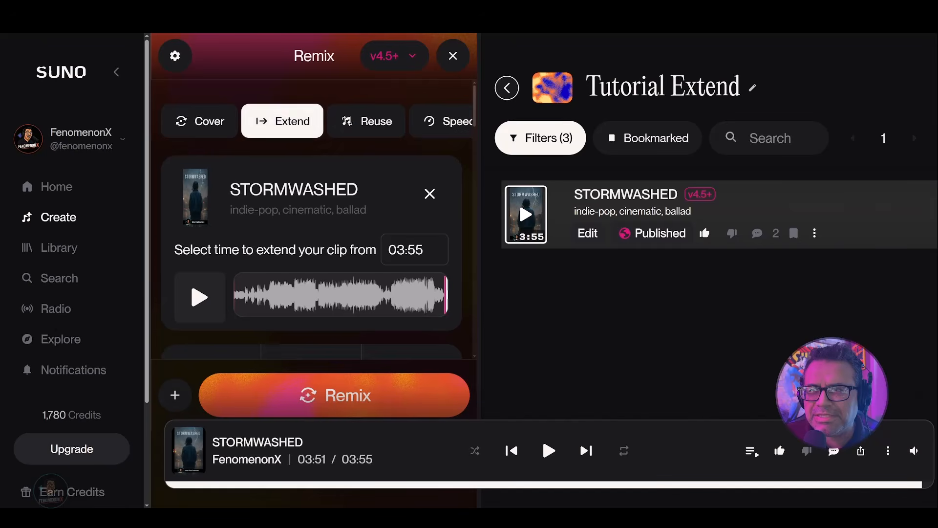
pyautogui.scroll(-2, 319, 212)
pyautogui.moveTo(424, 163); pyautogui.dragTo(388, 164)
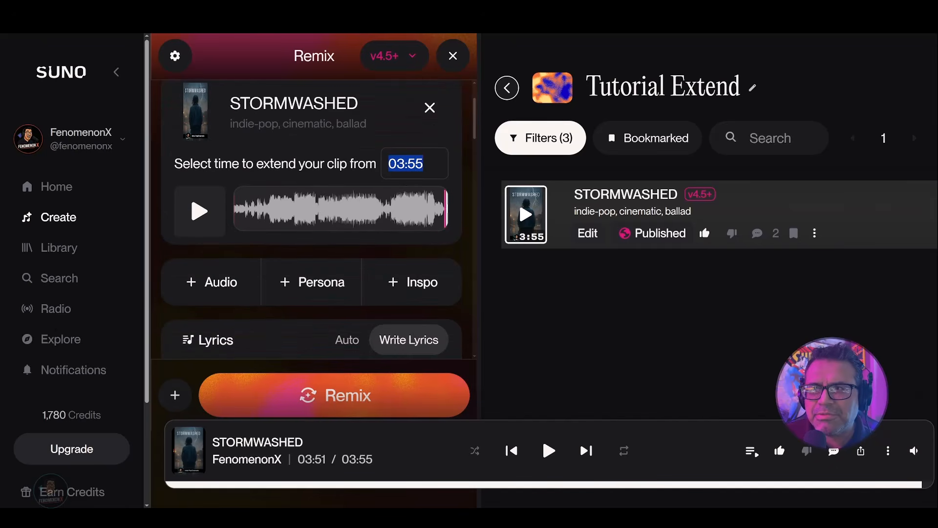
pyautogui.click(423, 164)
pyautogui.press('BackSpace')
pyautogui.press('BackSpace')
pyautogui.press('BackSpace')
pyautogui.write(':48')
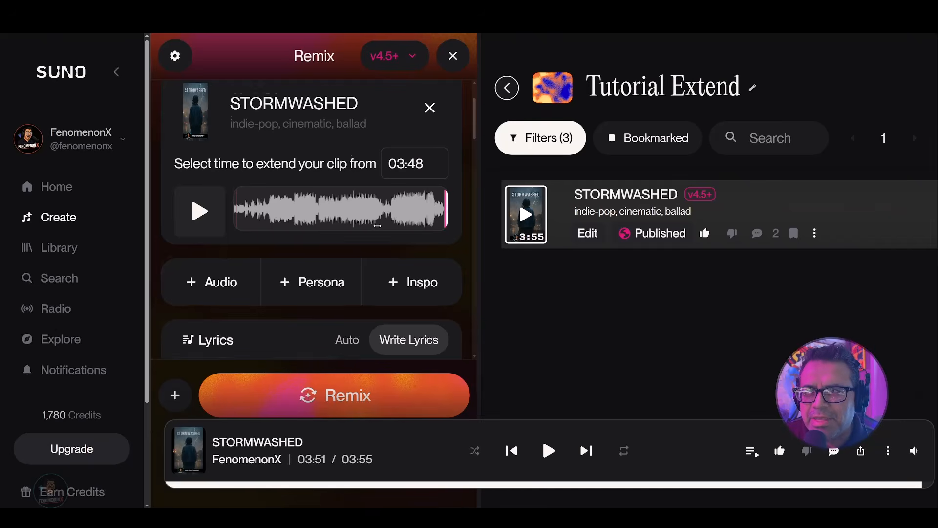
# Review the song's existing lyrics from the intro through the final chorus and closing lines
pyautogui.scroll(-5, 313, 293)
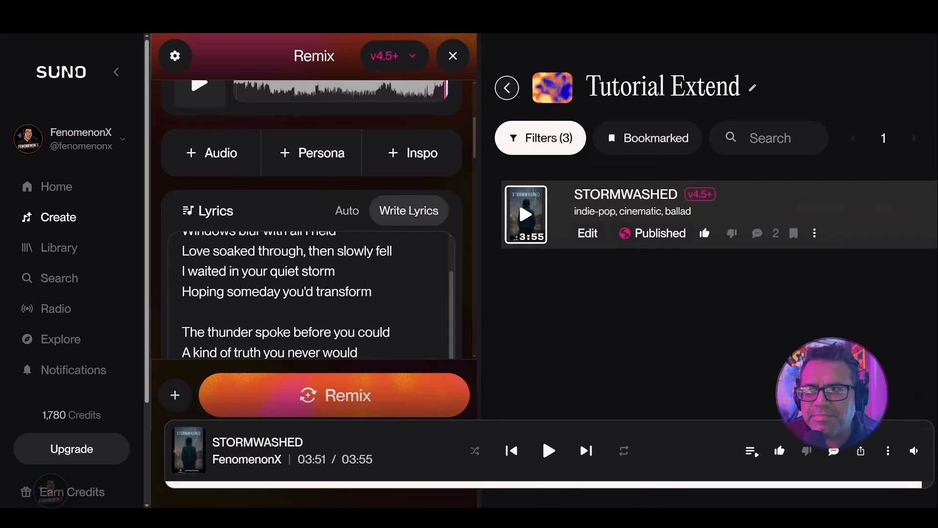
pyautogui.scroll(2, 311, 293)
pyautogui.scroll(4, 229, 268)
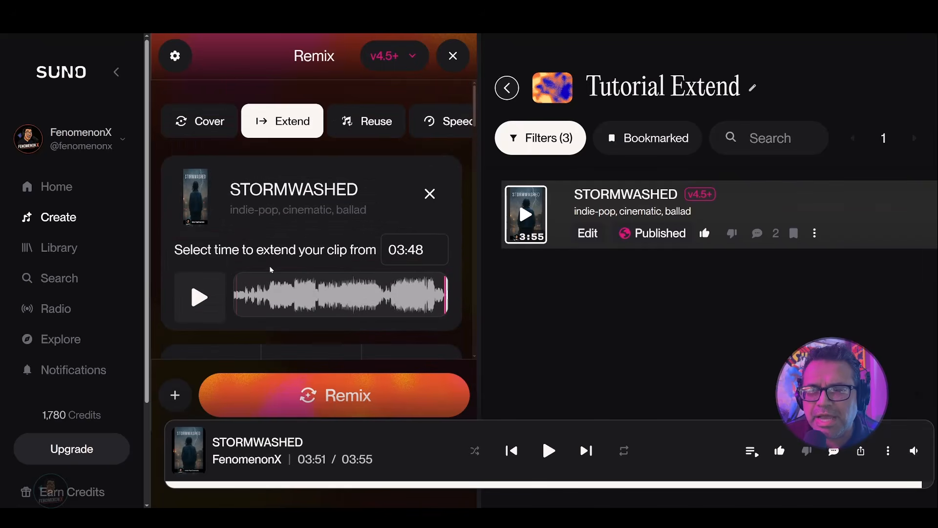
pyautogui.scroll(-4, 229, 268)
pyautogui.scroll(-2, 311, 294)
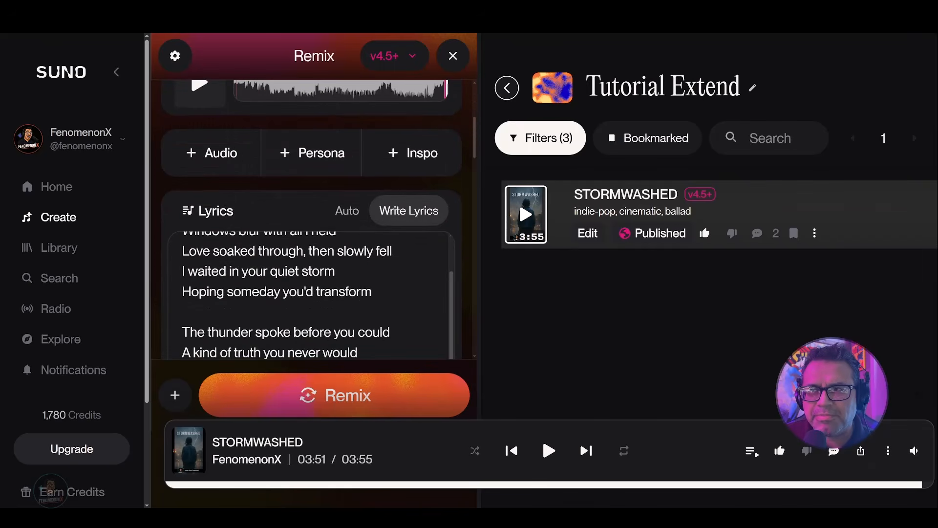
pyautogui.scroll(2, 450, 317)
pyautogui.scroll(-3, 468, 316)
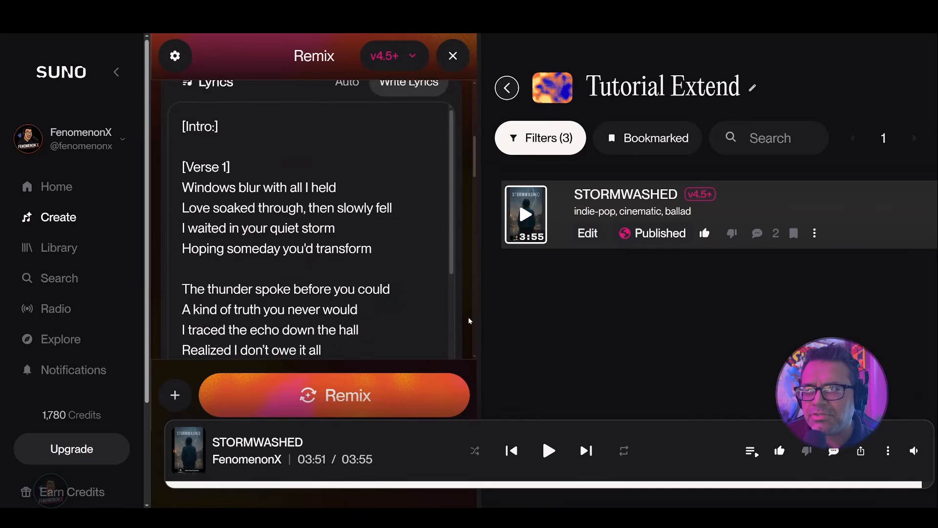
pyautogui.scroll(-1, 468, 316)
pyautogui.scroll(-8, 313, 220)
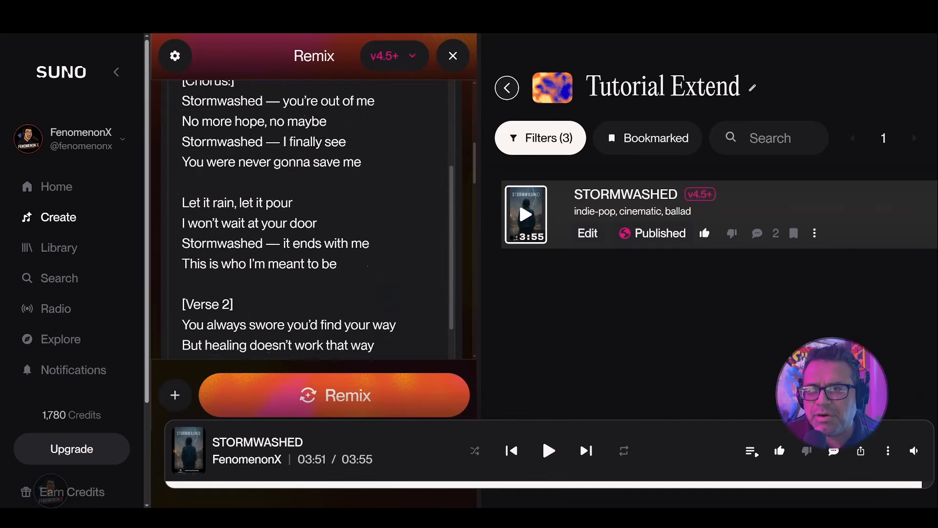
pyautogui.scroll(-6, 313, 220)
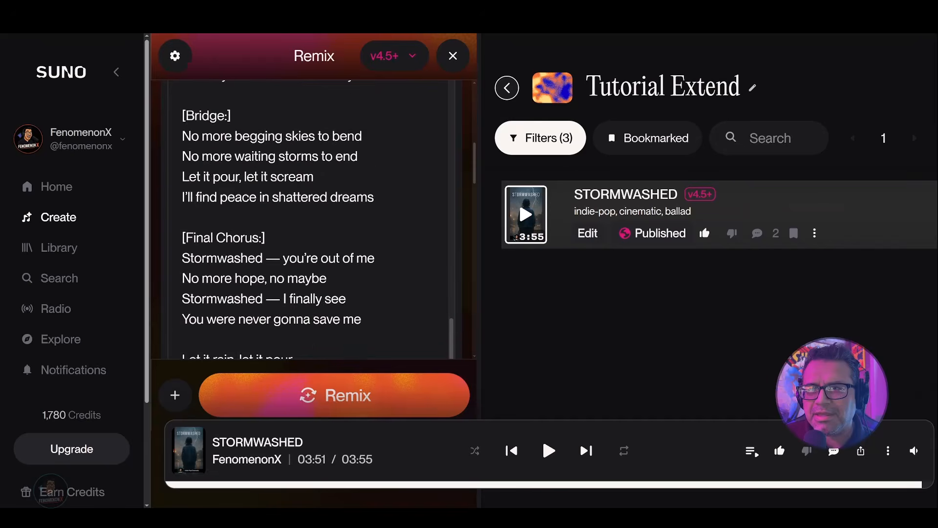
pyautogui.scroll(-5, 313, 220)
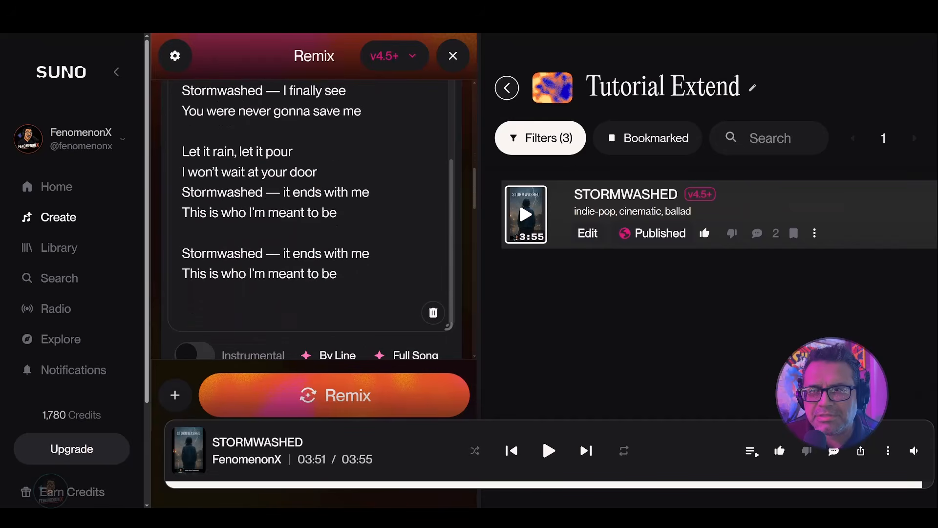
pyautogui.scroll(-1, 269, 271)
# Delete all lyrics from the intro through the final chorus, keeping only the last two lines, "Stormwashed — it ends with me / This is who I'm meant to be"
pyautogui.moveTo(344, 273); pyautogui.dragTo(181, 231)
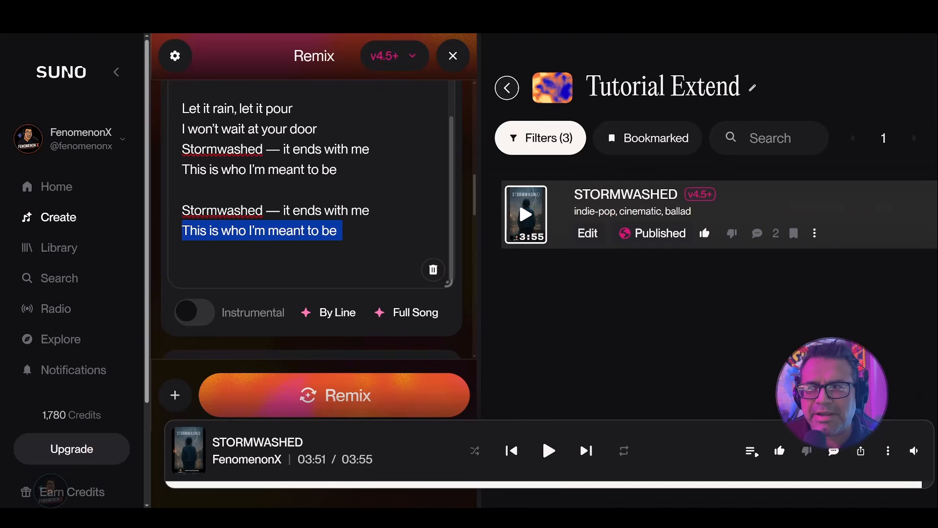
pyautogui.click(343, 230)
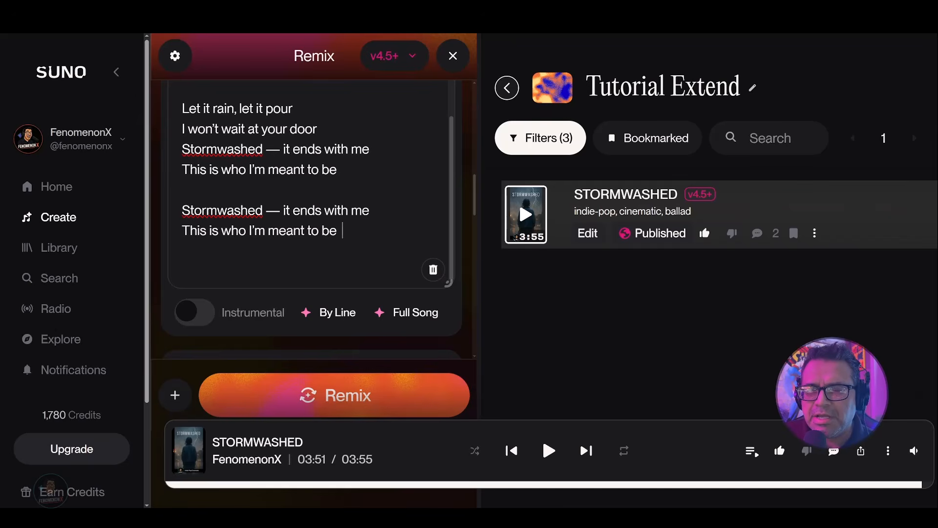
pyautogui.scroll(1, 315, 184)
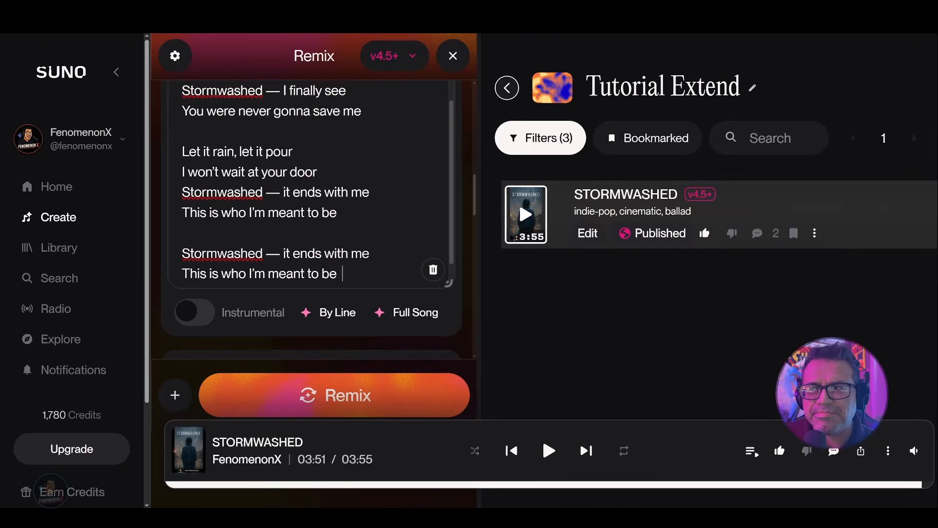
pyautogui.moveTo(342, 214); pyautogui.dragTo(182, 171)
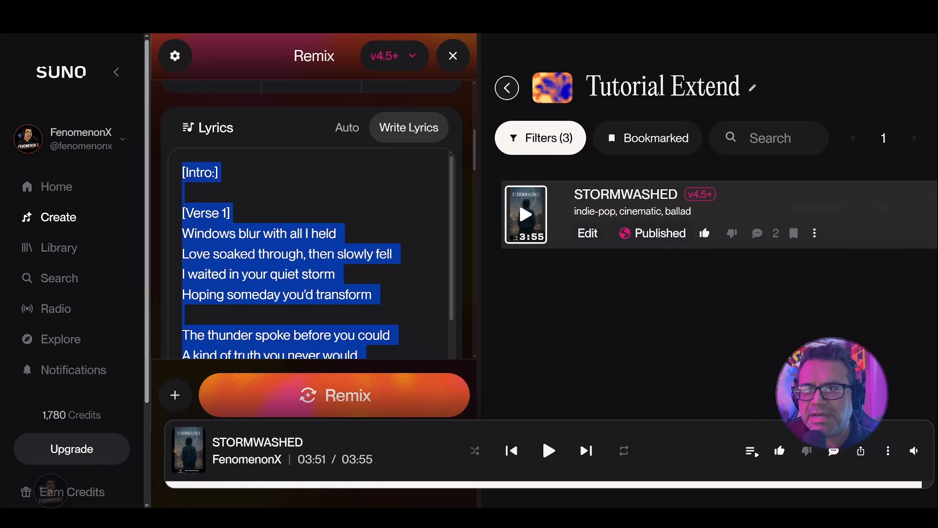
pyautogui.press('BackSpace')
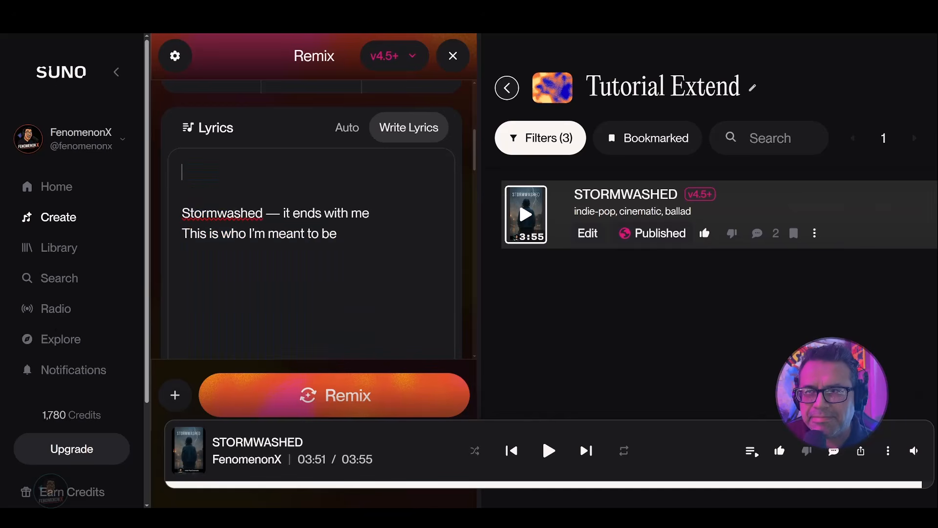
pyautogui.press('Delete')
pyautogui.press('Delete')
# Insert an [Instrumental – solo violin] section and a whispered [Soft Reprise] with the two closing lines, and delete the leftover duplicate of those lines
pyautogui.press('Return')
pyautogui.press('Return')
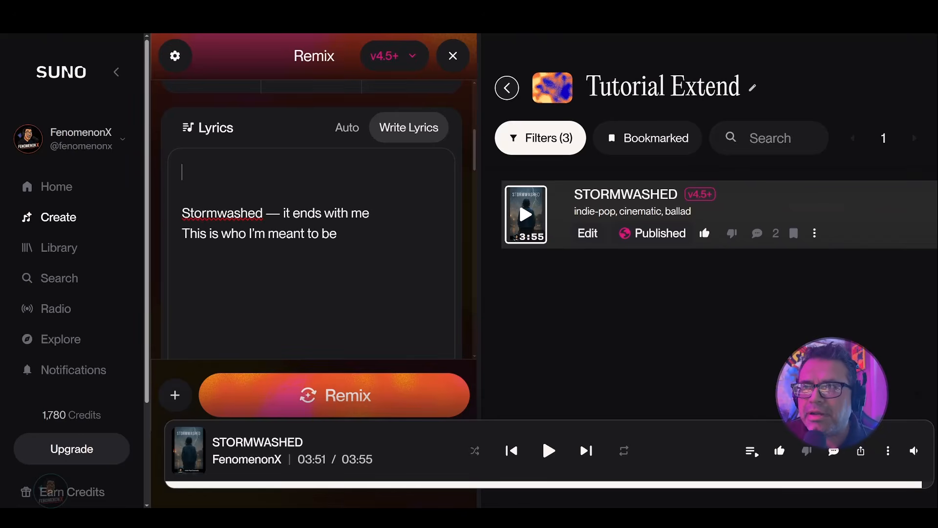
pyautogui.write('[Instrumental – solo violin plays an extended emotional ballad melody, echoing the chorus theme. Strings swell and breathe, carrying sorrow and closure]  [Soft Reprise – whispered vocal over fading violin and ambient pads] Stormwashed — it ends with me This is who I’m meant to be')
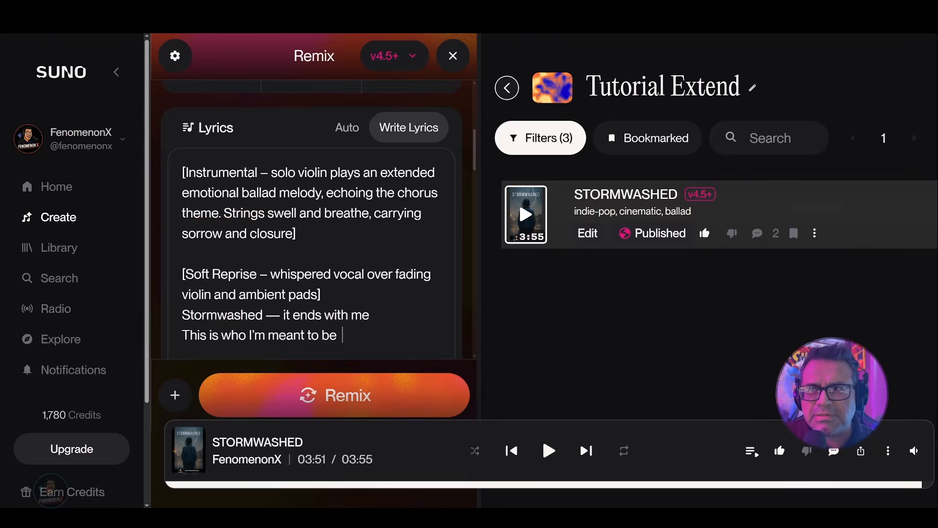
pyautogui.scroll(-1, 312, 247)
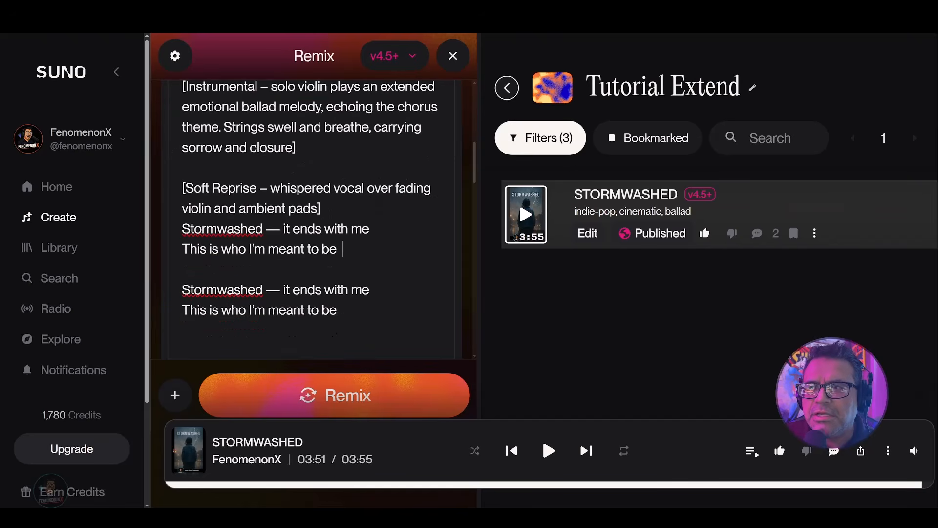
pyautogui.moveTo(345, 310); pyautogui.dragTo(182, 289)
pyautogui.moveTo(342, 310); pyautogui.dragTo(143, 280)
pyautogui.press('BackSpace')
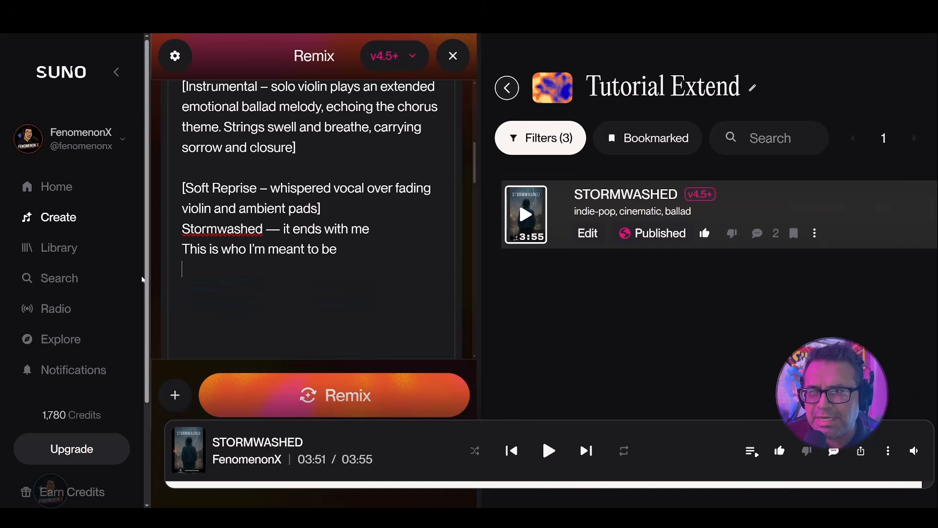
# Replace the song's style description with "Violin solo, emotional ballad,", removing the indie-pop, cinematic, ballad text
pyautogui.scroll(1, 309, 215)
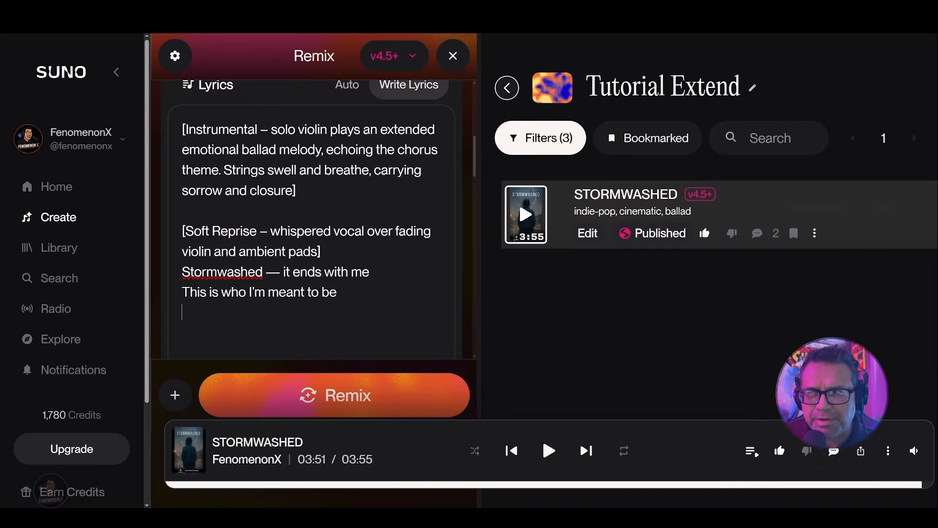
pyautogui.scroll(-1, 312, 220)
pyautogui.scroll(1, 311, 220)
pyautogui.scroll(-1, 312, 220)
pyautogui.scroll(-4, 312, 220)
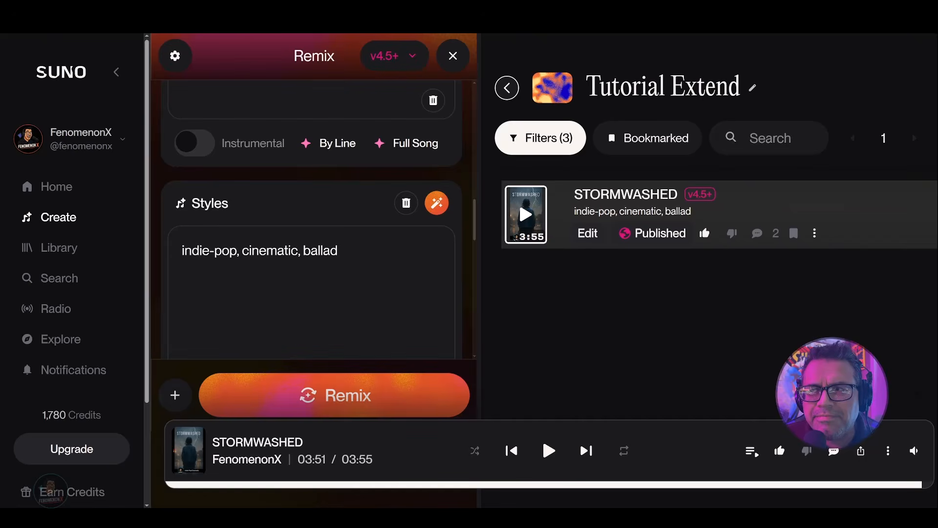
pyautogui.write('Violin ')
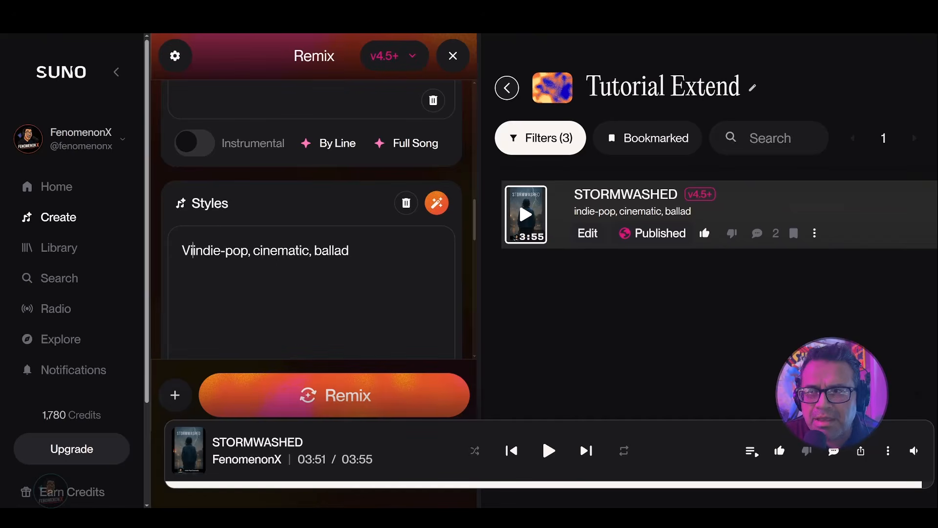
pyautogui.write('solo')
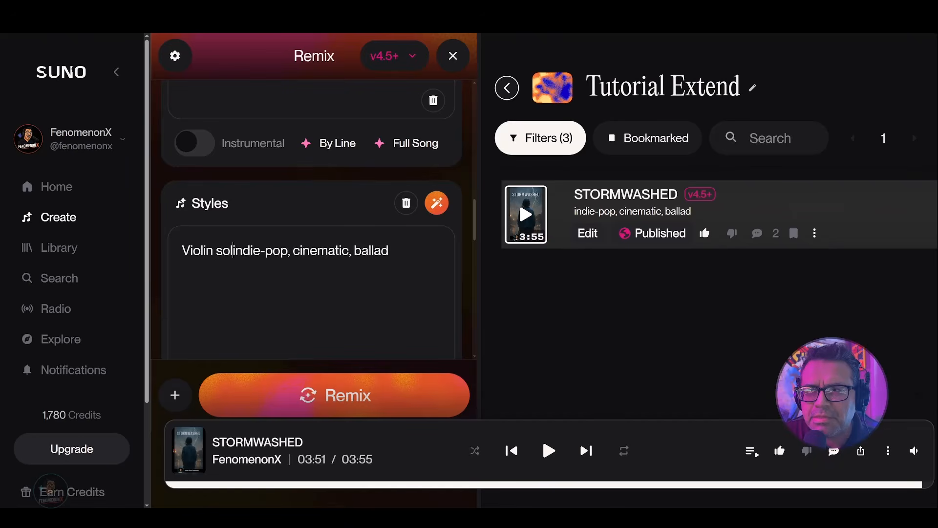
pyautogui.write(', emotional ')
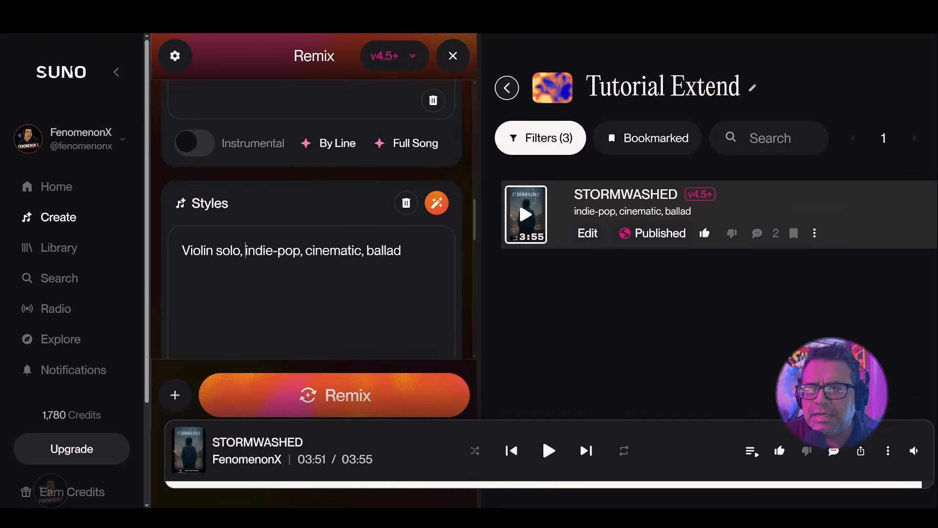
pyautogui.write('ballad,')
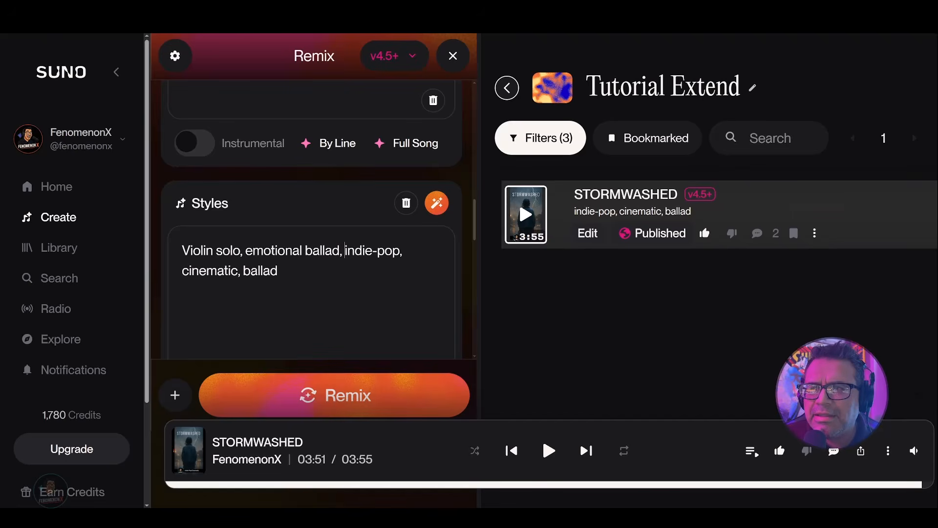
pyautogui.hotkey('ctrl', 'shift', 'End')
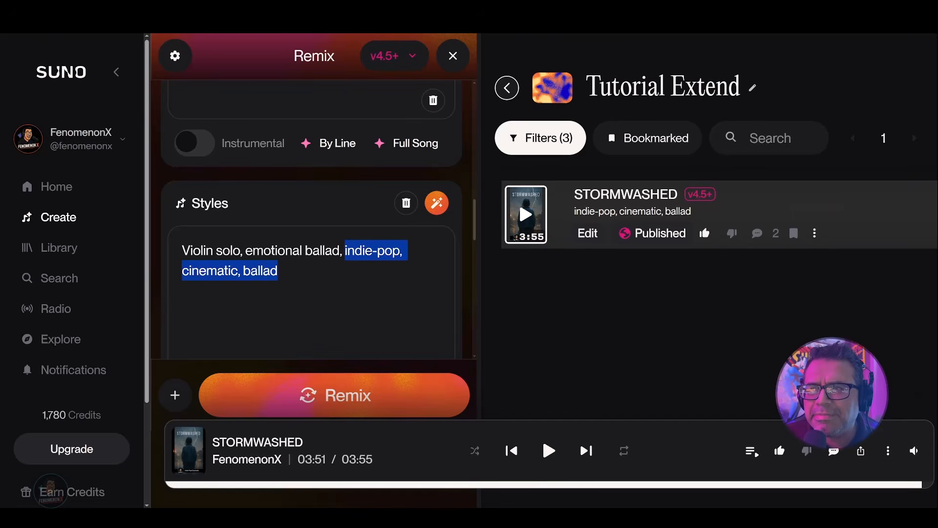
pyautogui.press('BackSpace')
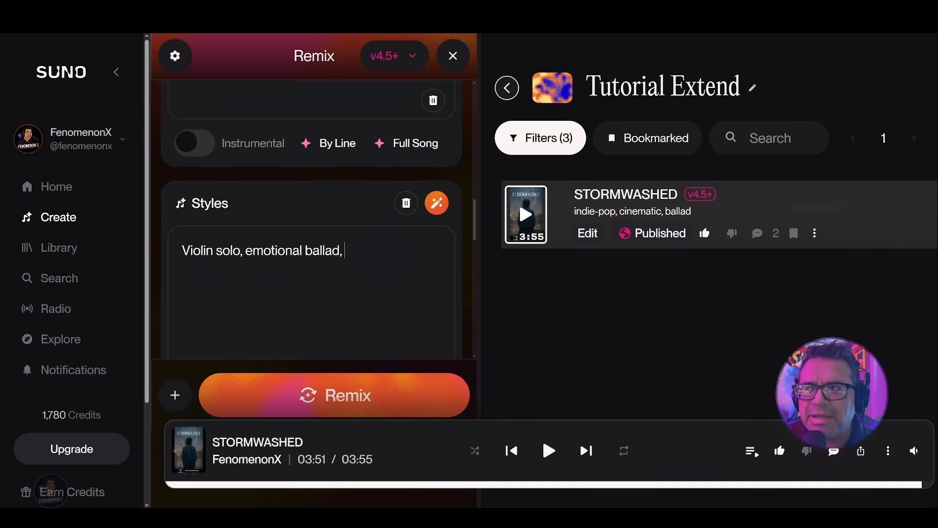
# Set the vocal gender to Female and exclude "percussion" from the styles in the advanced options
pyautogui.scroll(-1, 311, 220)
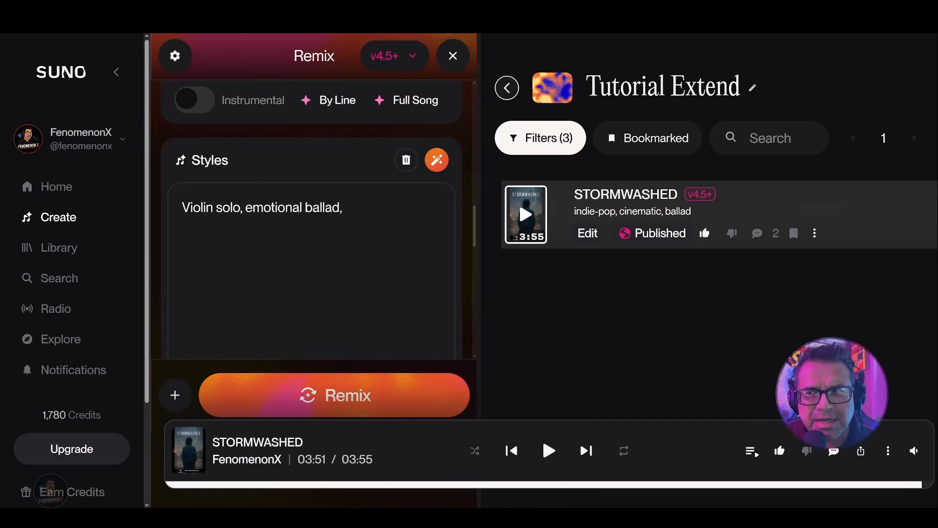
pyautogui.scroll(5, 312, 220)
pyautogui.scroll(5, 311, 220)
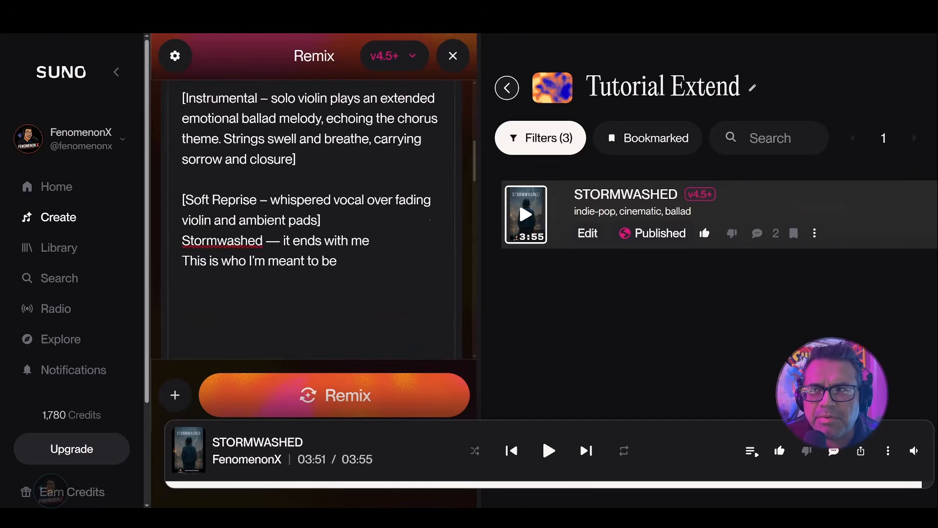
pyautogui.scroll(-2, 318, 220)
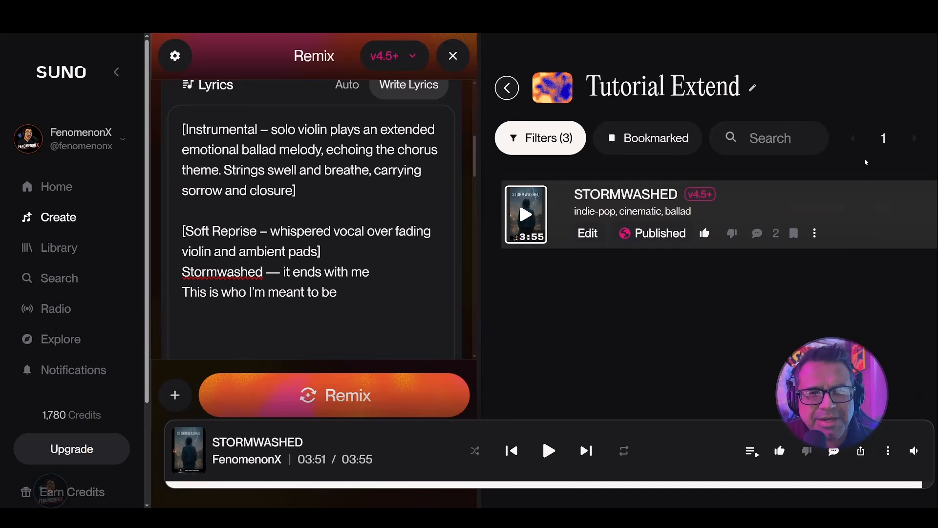
pyautogui.scroll(-5, 418, 302)
pyautogui.scroll(-6, 418, 302)
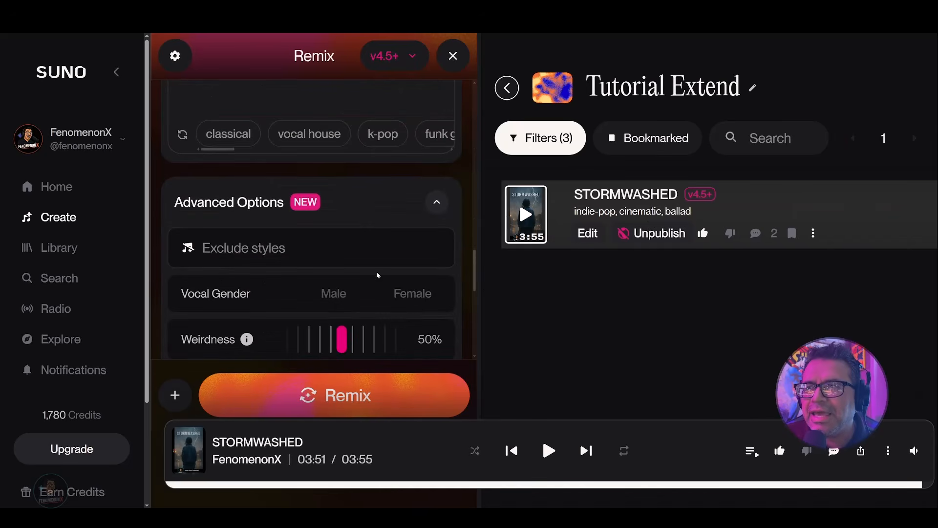
pyautogui.scroll(-2, 377, 275)
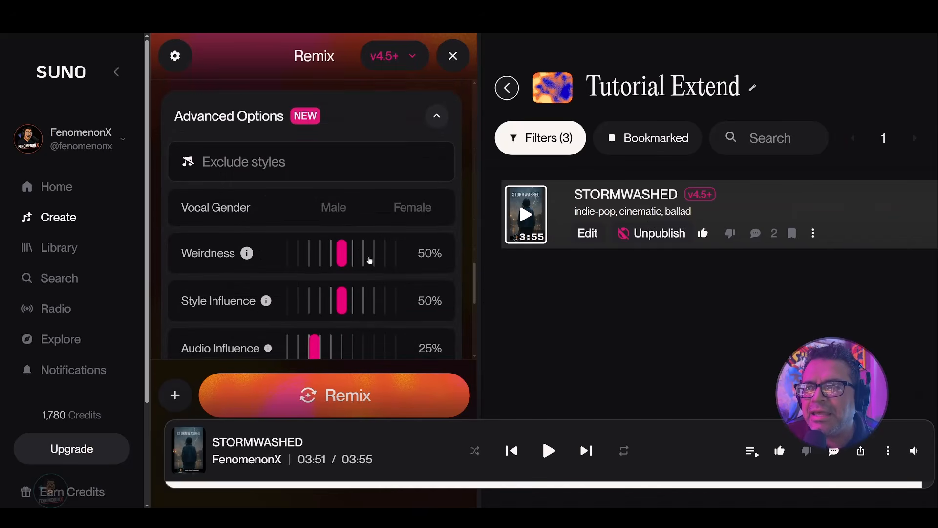
pyautogui.click(435, 214)
pyautogui.click(244, 162)
pyautogui.write('percussion')
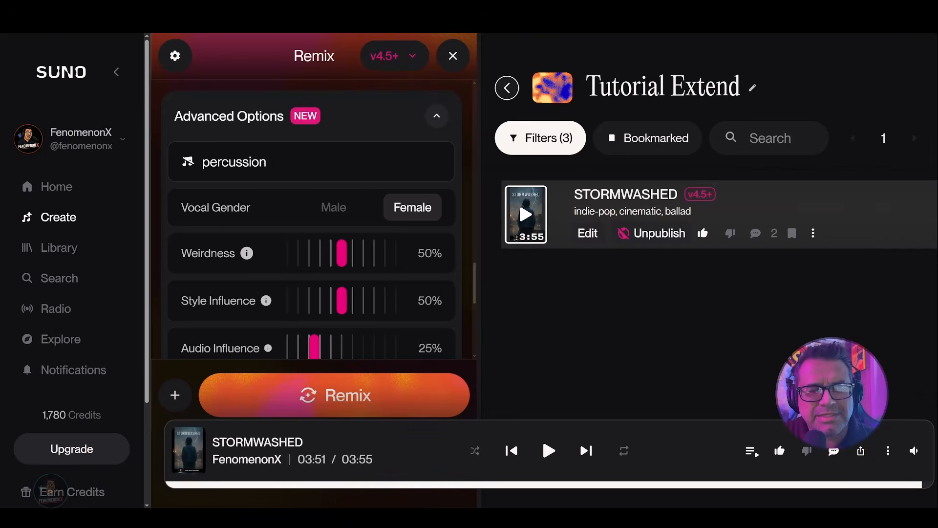
# Set Style Influence to 95%, Audio Influence to 100% and Weirdness to 0%
pyautogui.scroll(-3, 380, 227)
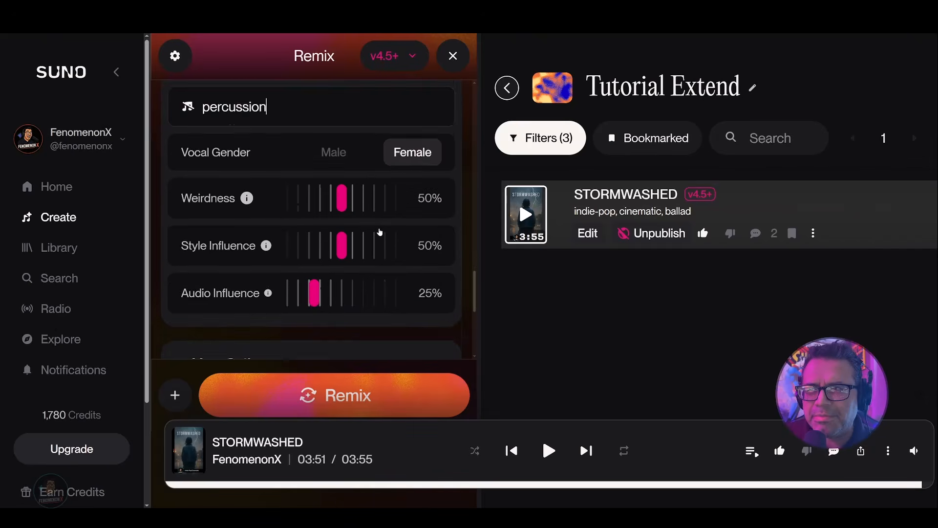
pyautogui.scroll(1, 376, 232)
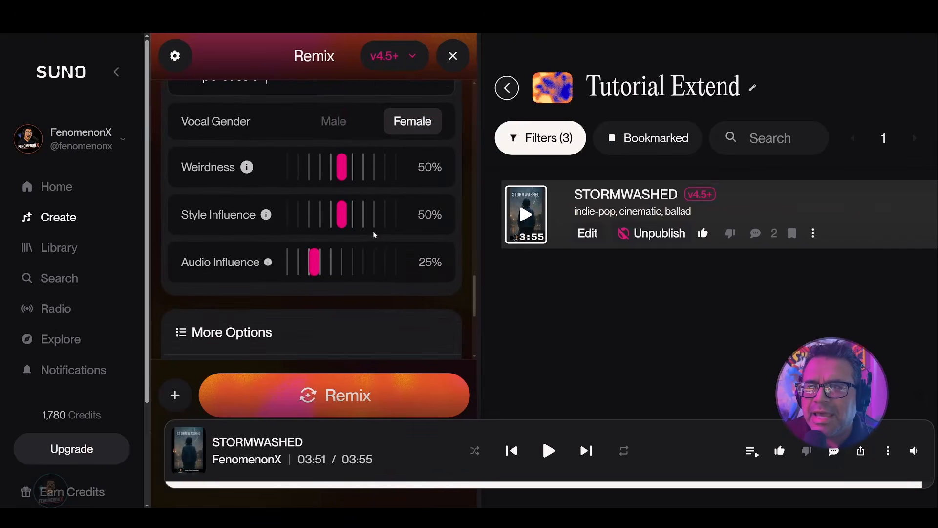
pyautogui.moveTo(344, 220); pyautogui.dragTo(394, 226)
pyautogui.moveTo(314, 262); pyautogui.dragTo(421, 277)
pyautogui.scroll(2, 423, 286)
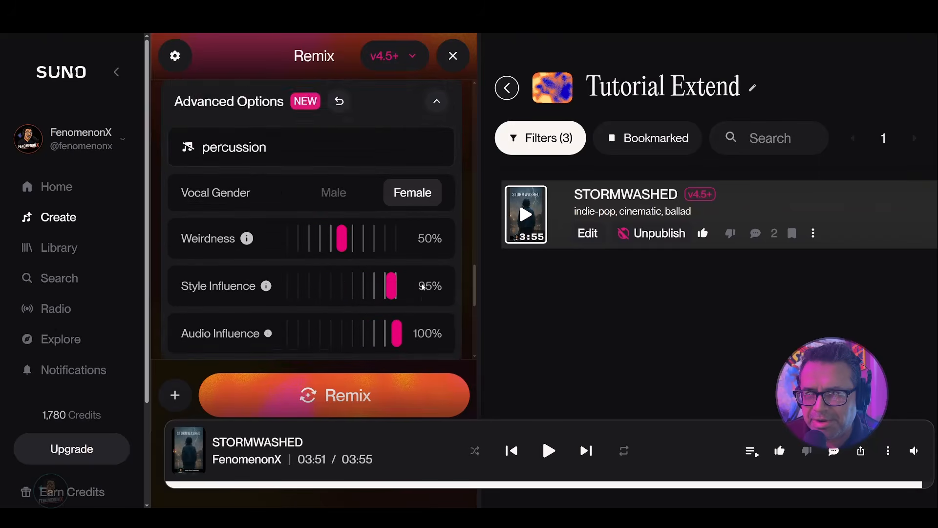
pyautogui.scroll(-1, 423, 287)
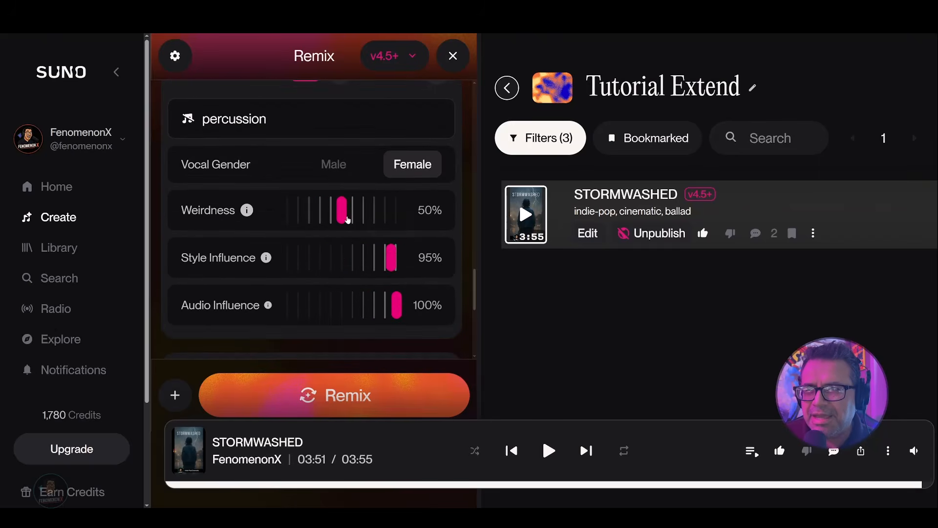
pyautogui.moveTo(345, 217); pyautogui.dragTo(245, 222)
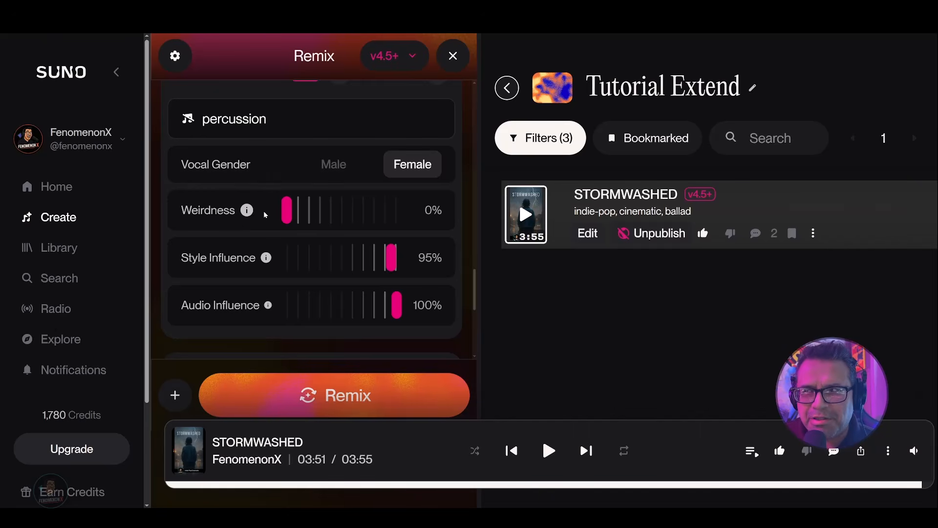
# Extend the song title to "STORMWASHED (Remix - Extended v1.0"
pyautogui.scroll(-4, 360, 235)
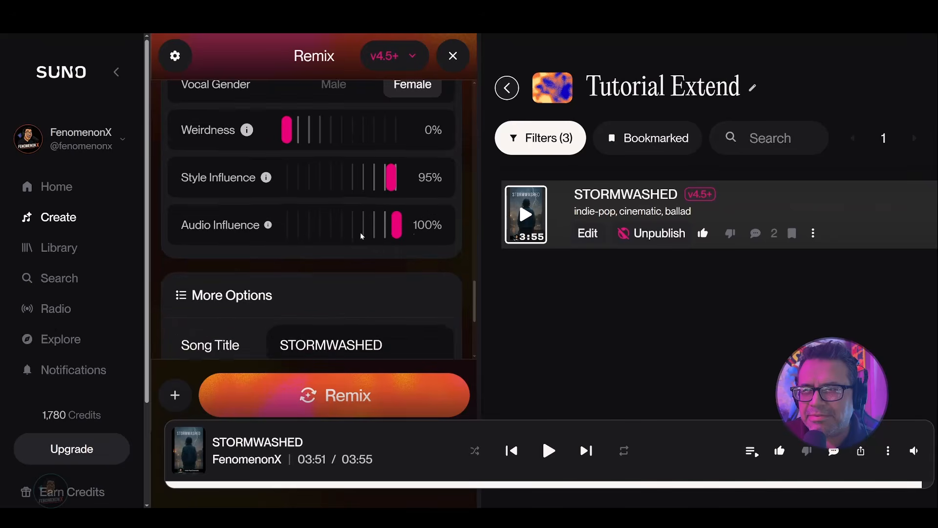
pyautogui.click(385, 252)
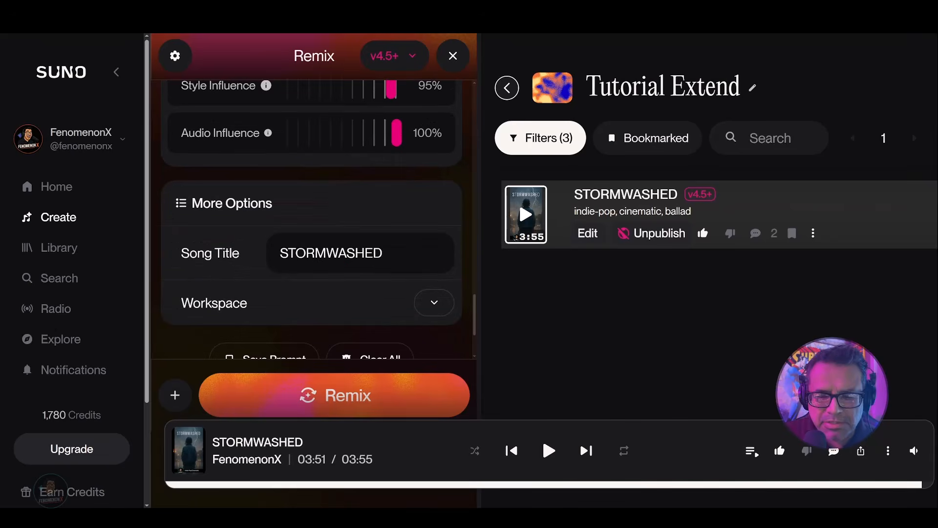
pyautogui.write('(R')
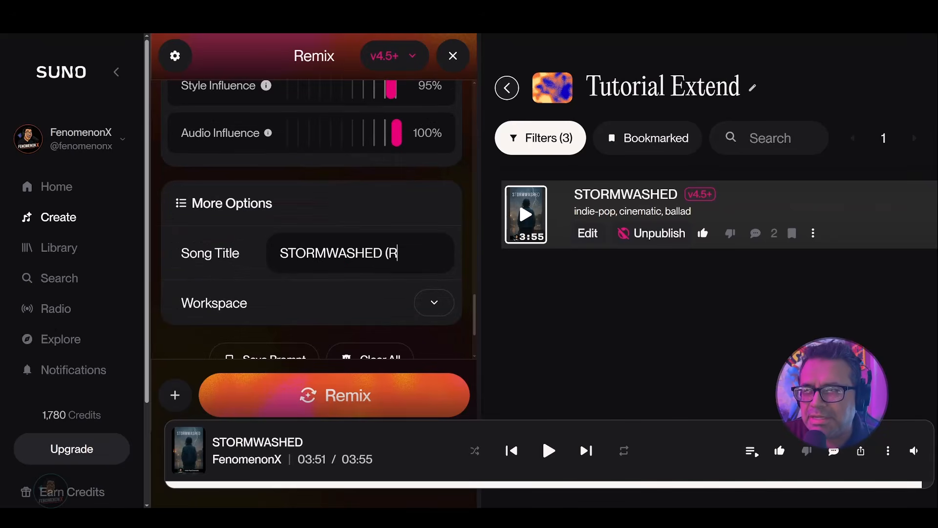
pyautogui.write('emix - ')
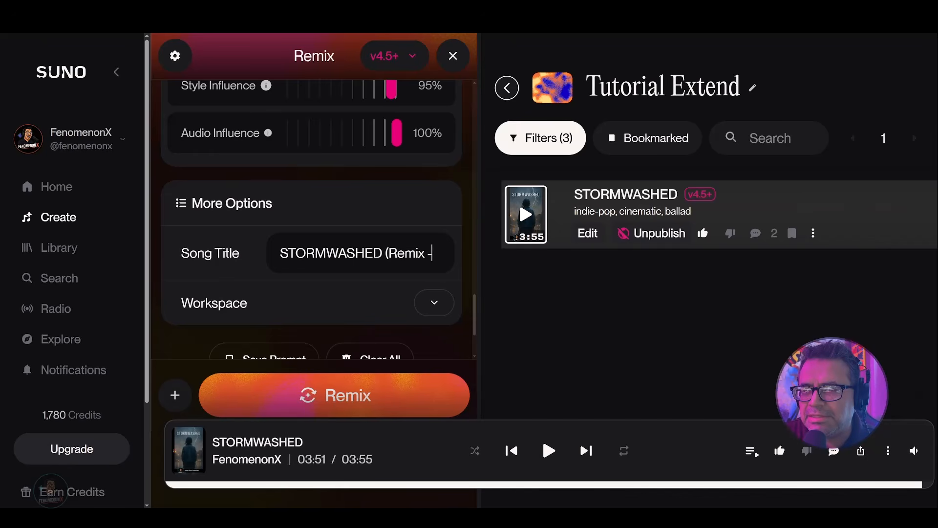
pyautogui.write('Extend')
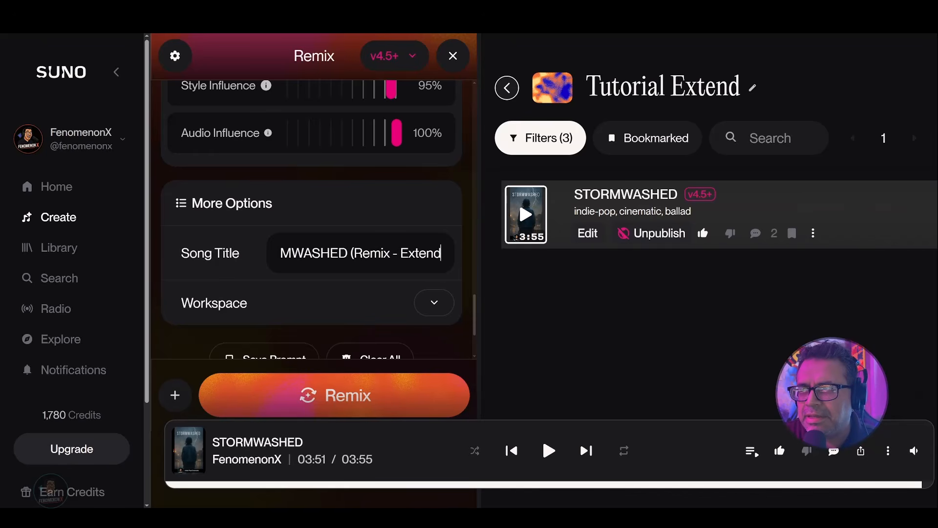
pyautogui.write('ed v')
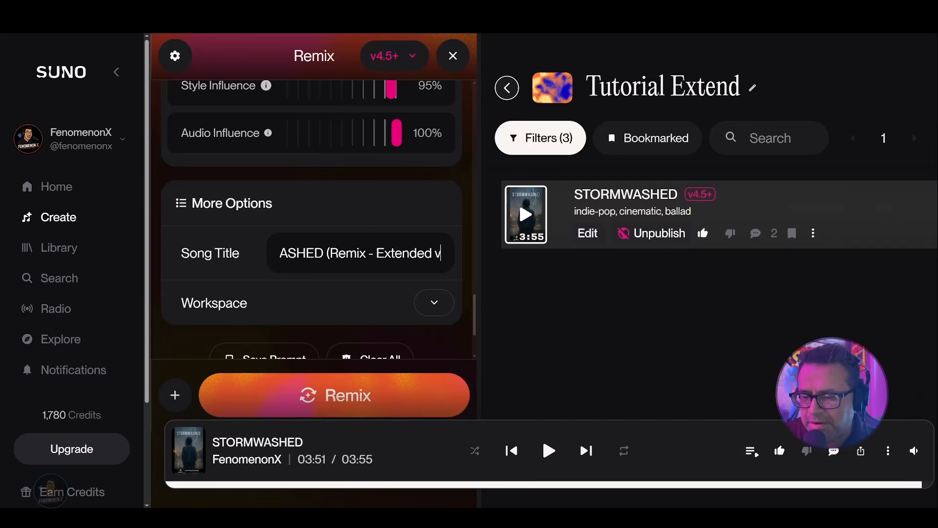
pyautogui.write('1.0')
pyautogui.scroll(-1, 372, 288)
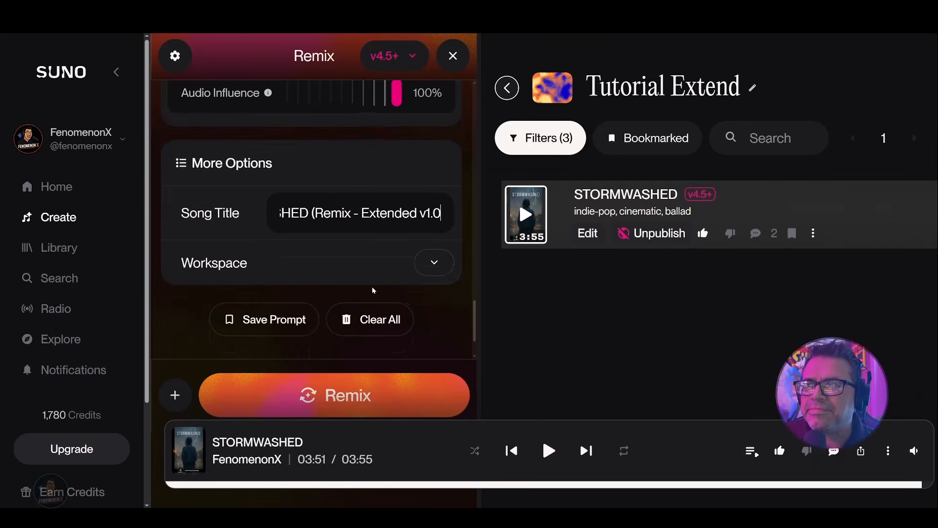
# Check the lyrics and style settings once more and generate the remix extension
pyautogui.scroll(5, 372, 288)
pyautogui.scroll(10, 373, 290)
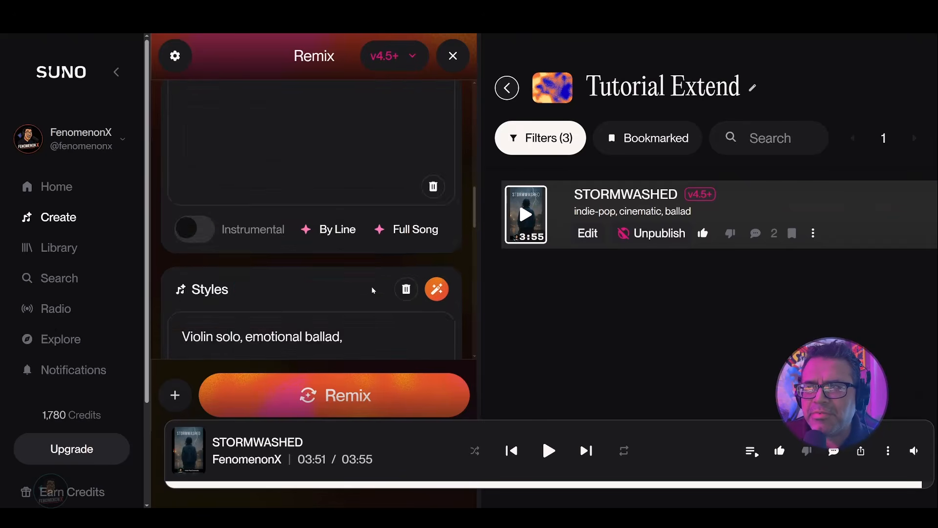
pyautogui.scroll(3, 371, 288)
pyautogui.scroll(-8, 371, 288)
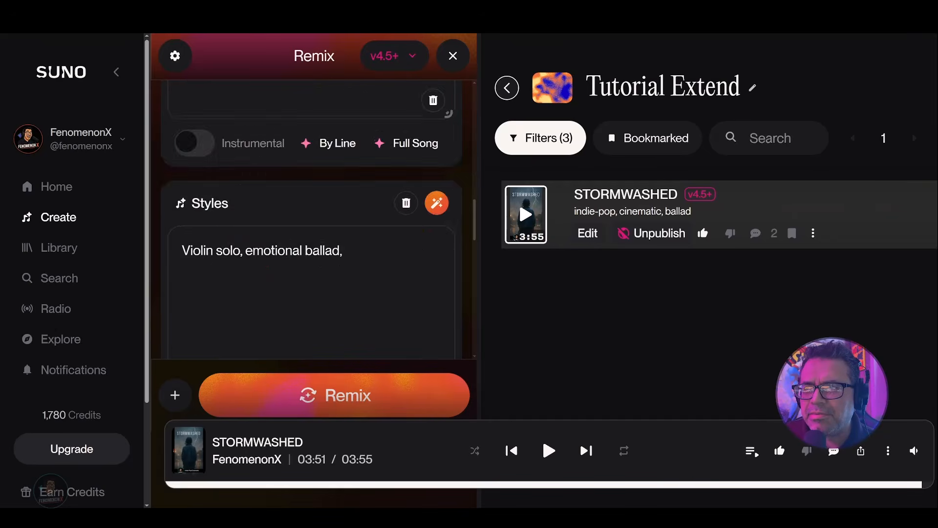
pyautogui.click(335, 408)
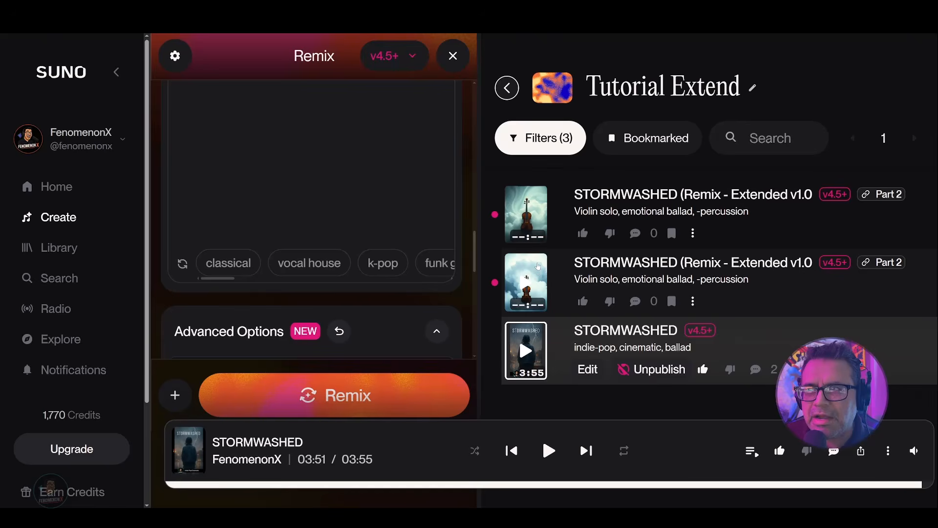
# Listen to the 25-second version of the generated extension while checking it against the lyrics
pyautogui.scroll(10, 313, 220)
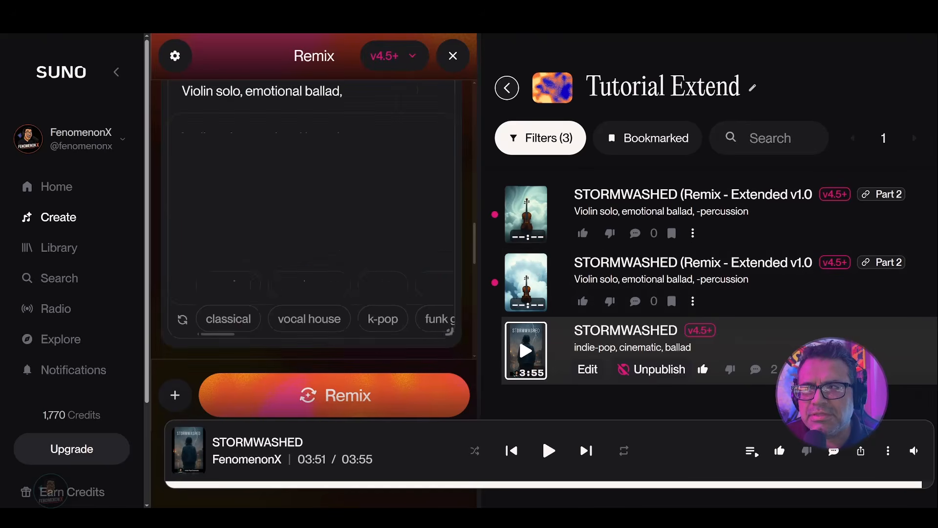
pyautogui.scroll(5, 312, 210)
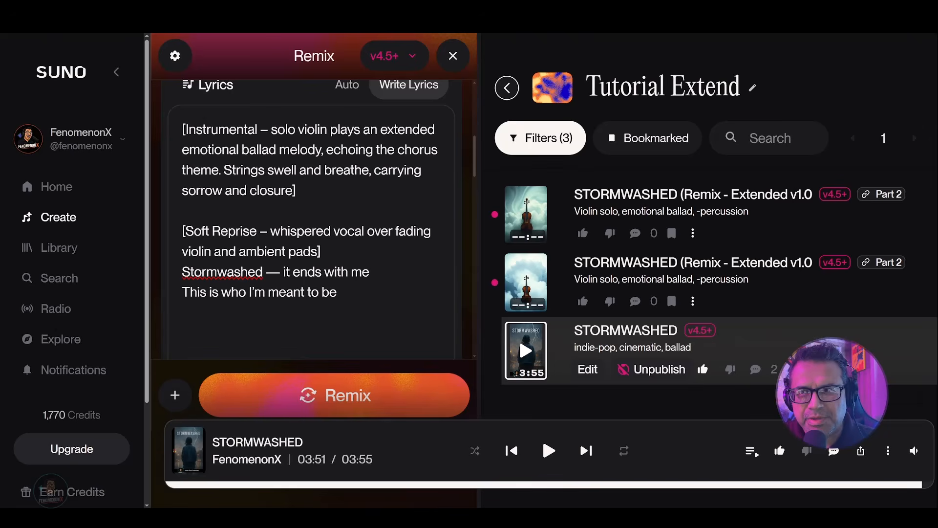
pyautogui.scroll(2, 311, 210)
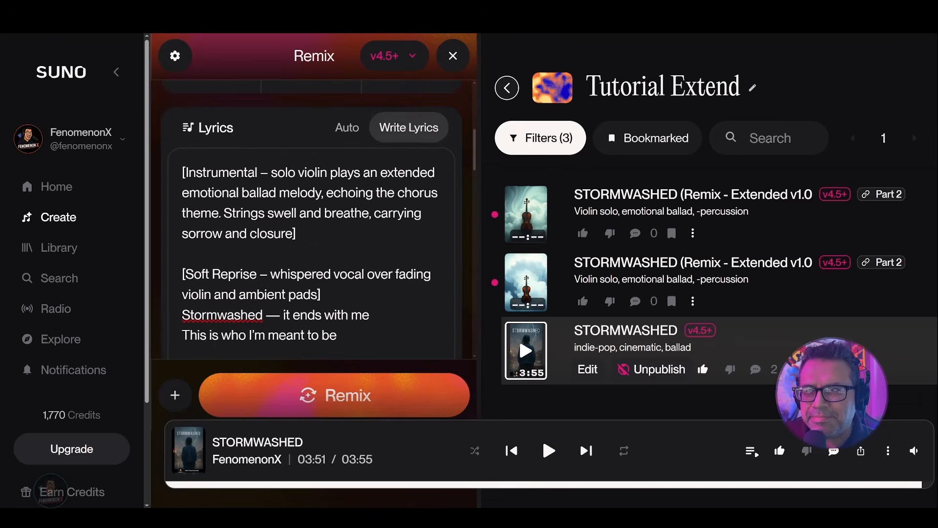
pyautogui.scroll(4, 312, 220)
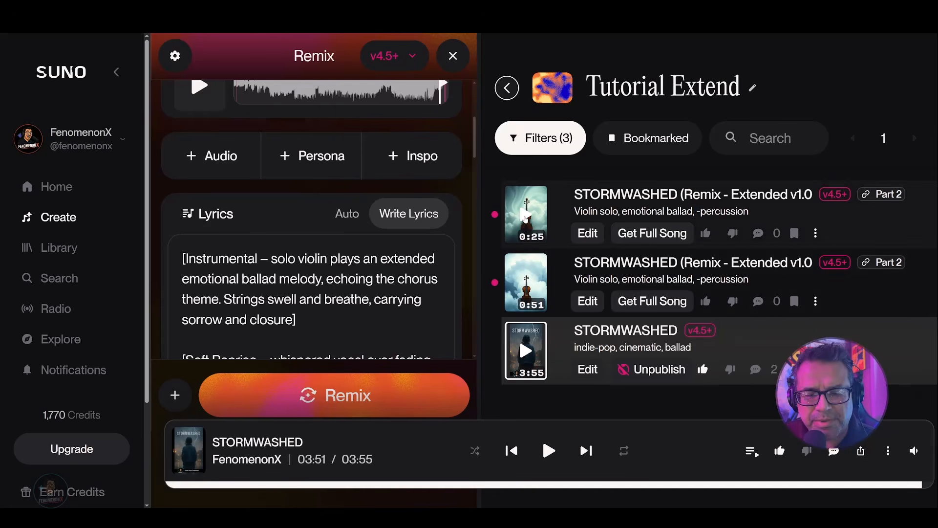
pyautogui.click(526, 217)
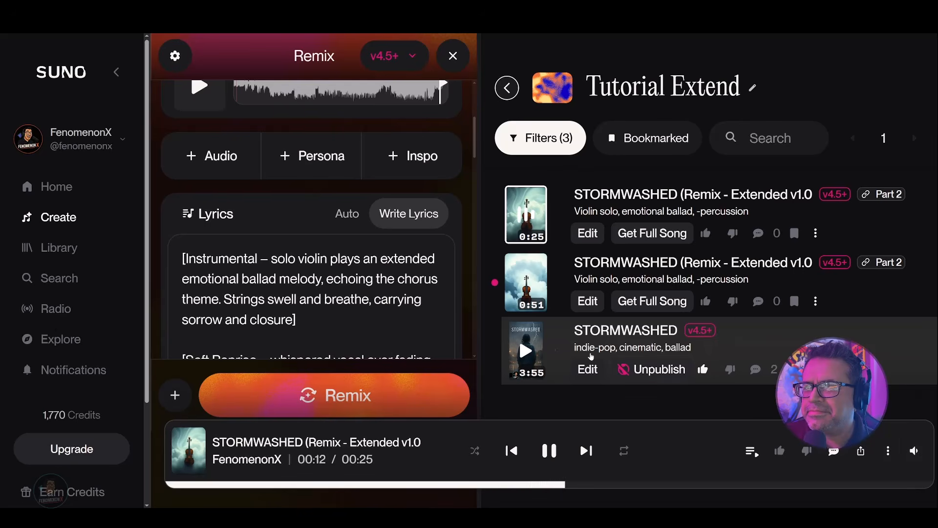
pyautogui.scroll(3, 358, 290)
pyautogui.scroll(-2, 358, 289)
pyautogui.scroll(-3, 313, 244)
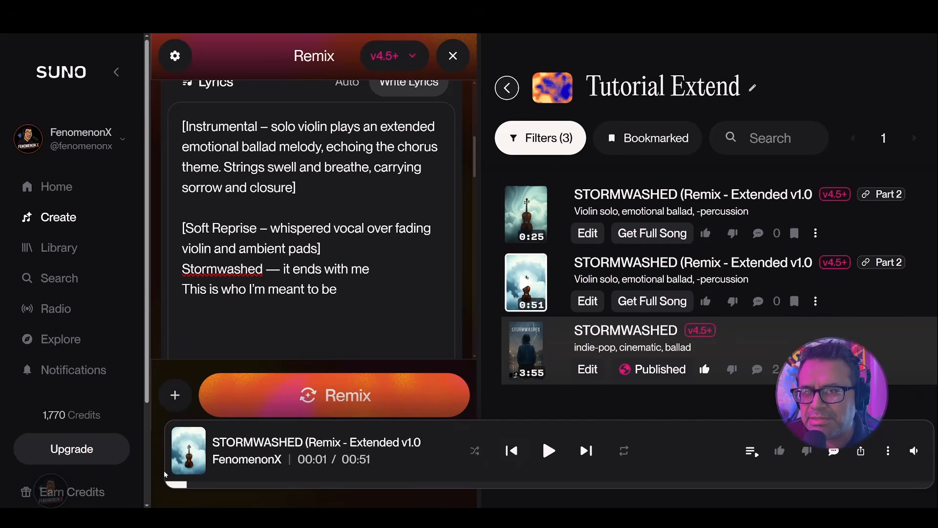
# Play the 51-second version of the extension from its beginning and pause it near the end
pyautogui.moveTo(184, 485); pyautogui.dragTo(168, 484)
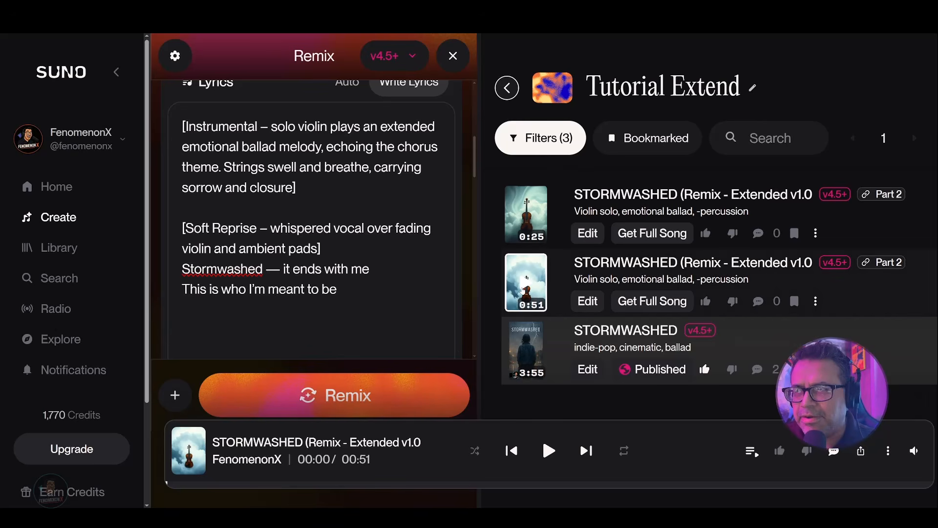
pyautogui.click(527, 282)
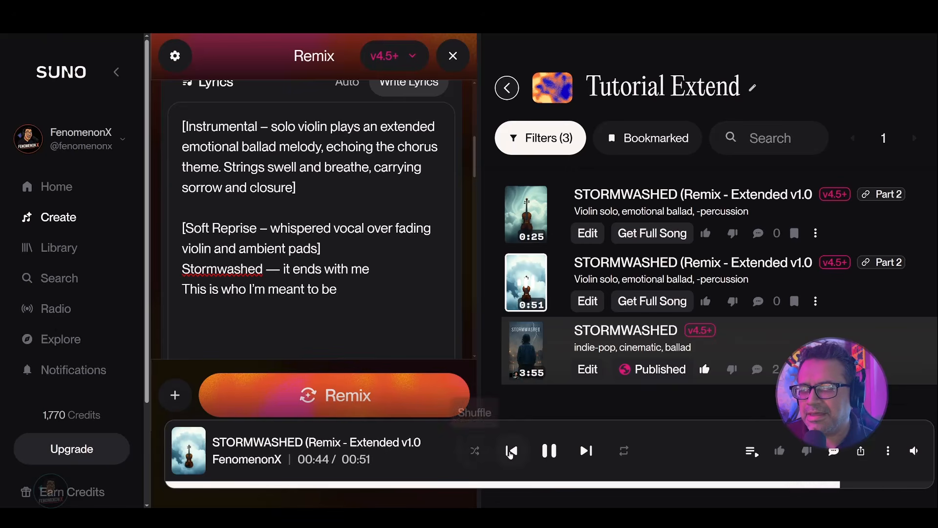
pyautogui.click(549, 452)
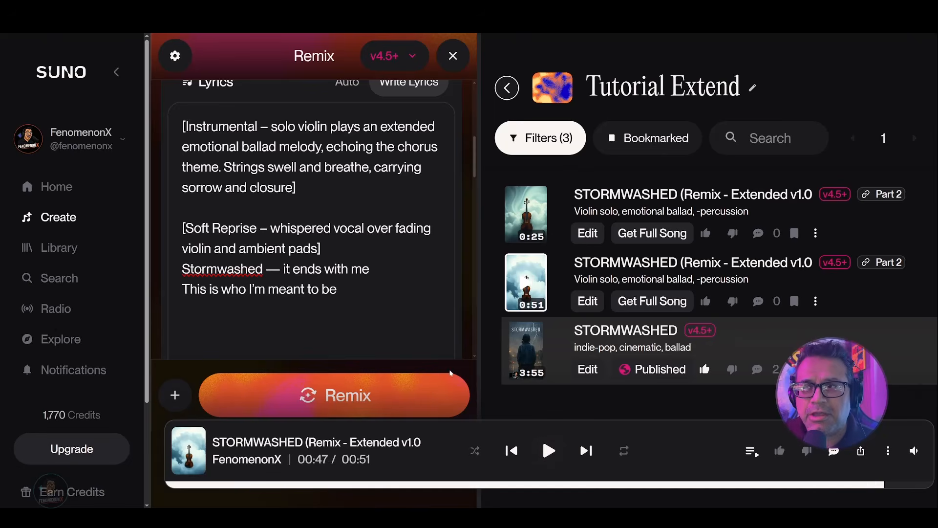
pyautogui.scroll(4, 229, 265)
pyautogui.scroll(-2, 229, 265)
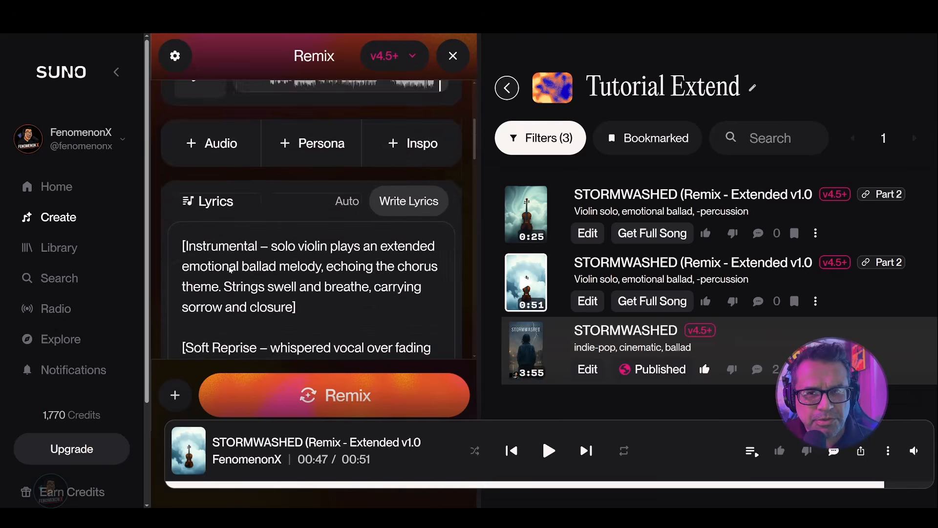